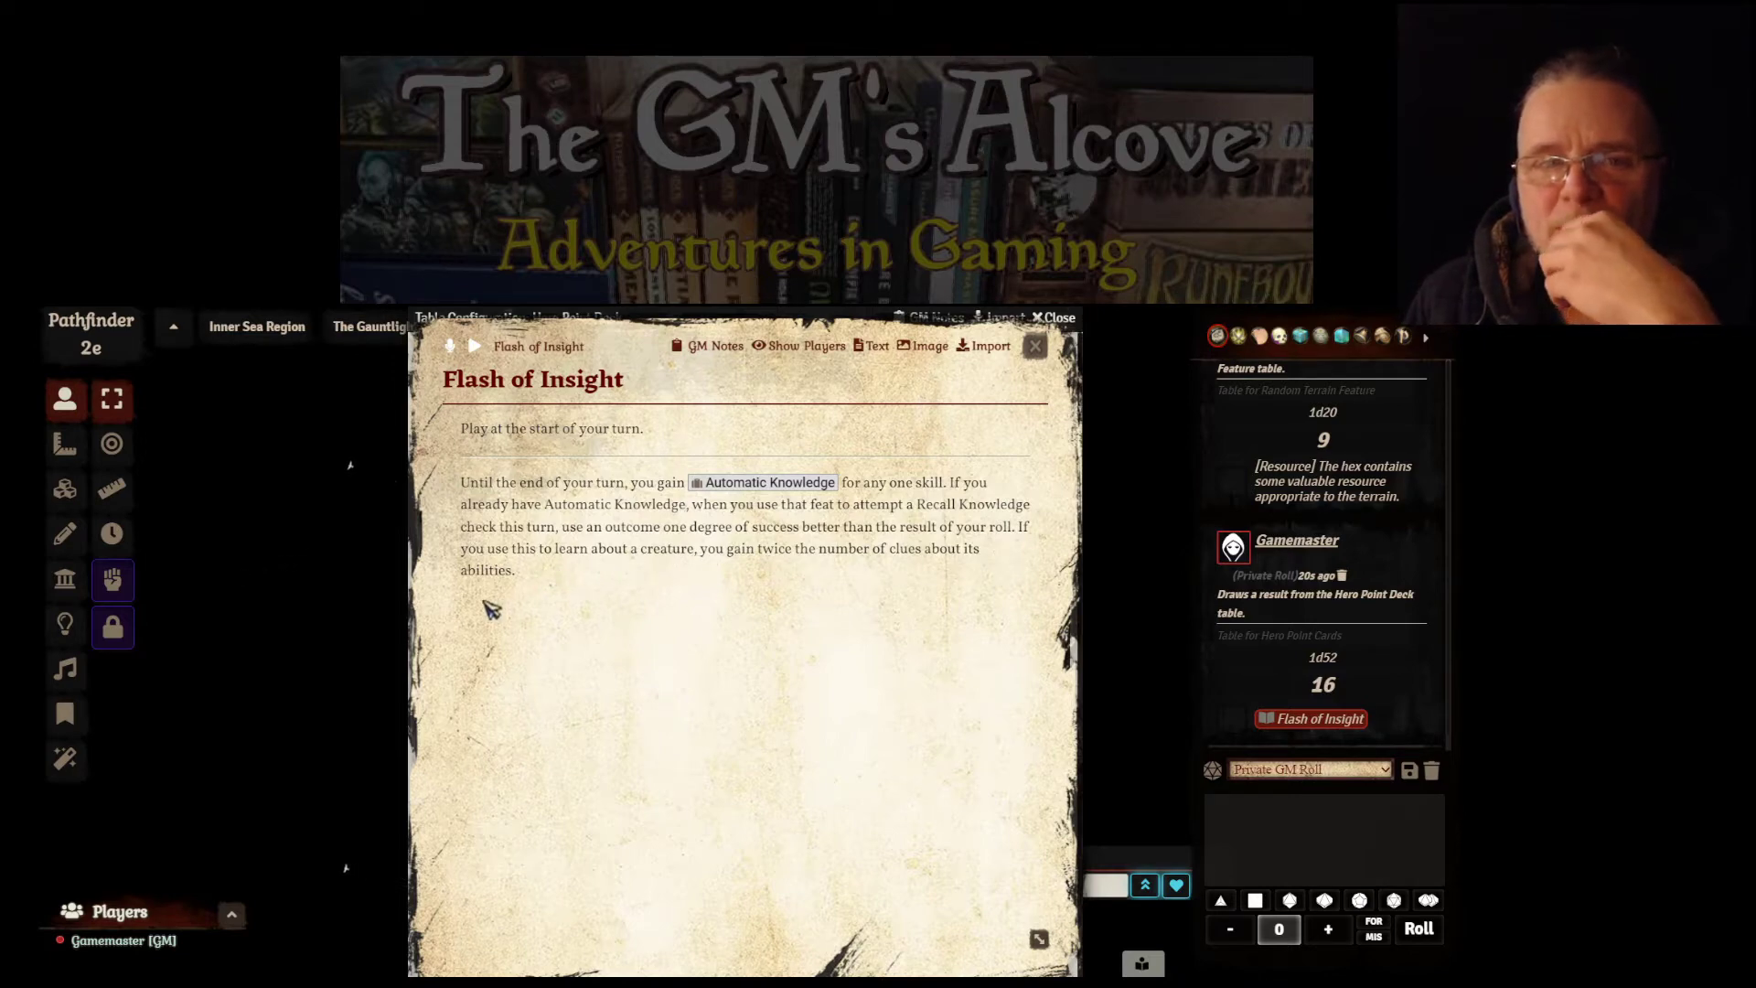
Read the Automatic Knowledge feat linked in the Flash of Insight card, and close both the feat and the card
{"action": "left_click", "coordinate": [758, 485]}
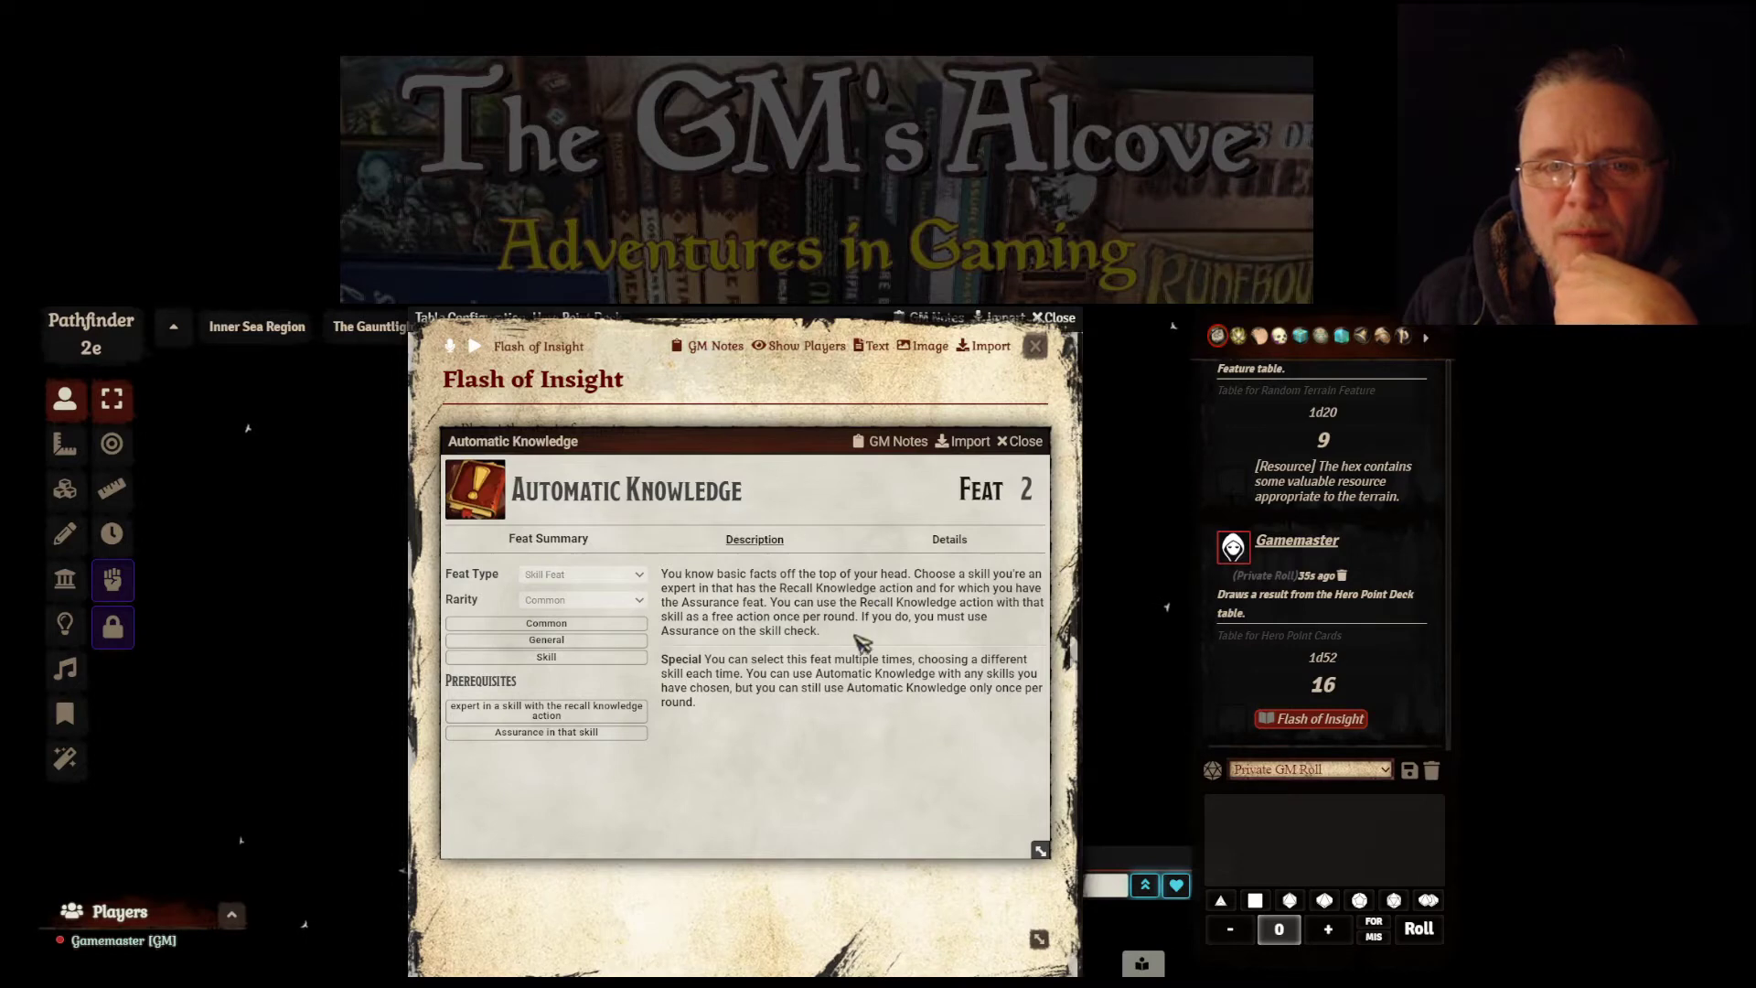
{"action": "left_click", "coordinate": [1024, 442]}
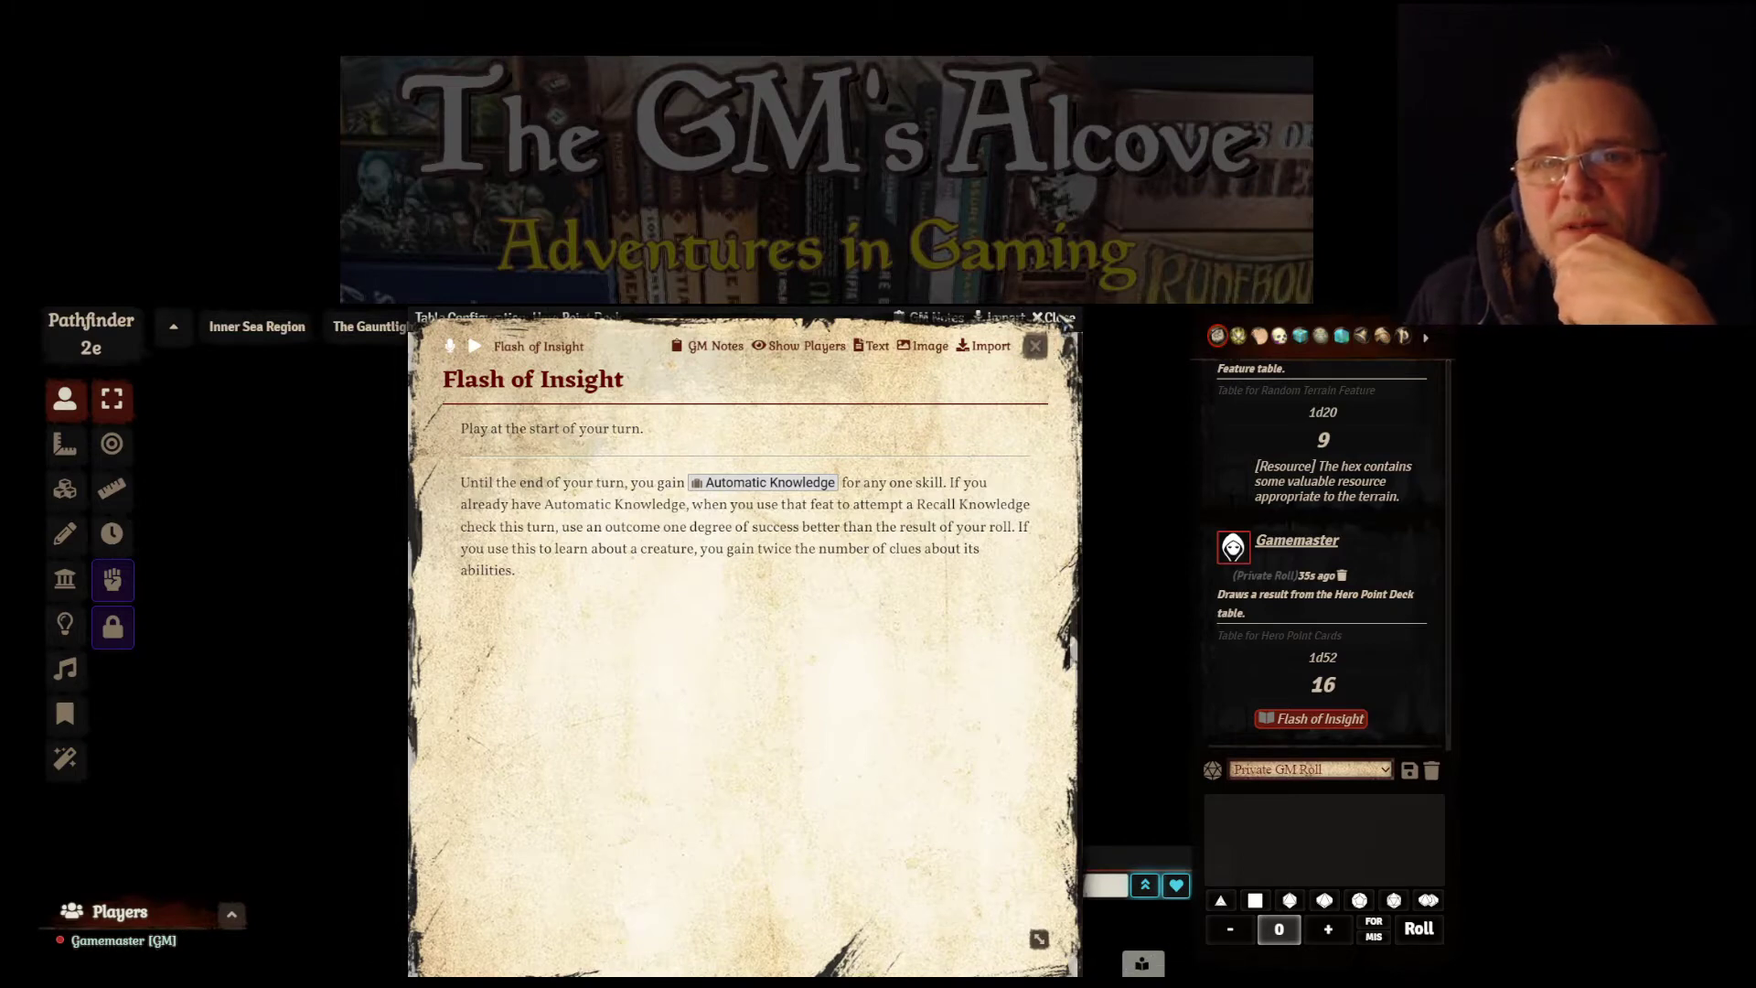
{"action": "left_click", "coordinate": [1036, 346]}
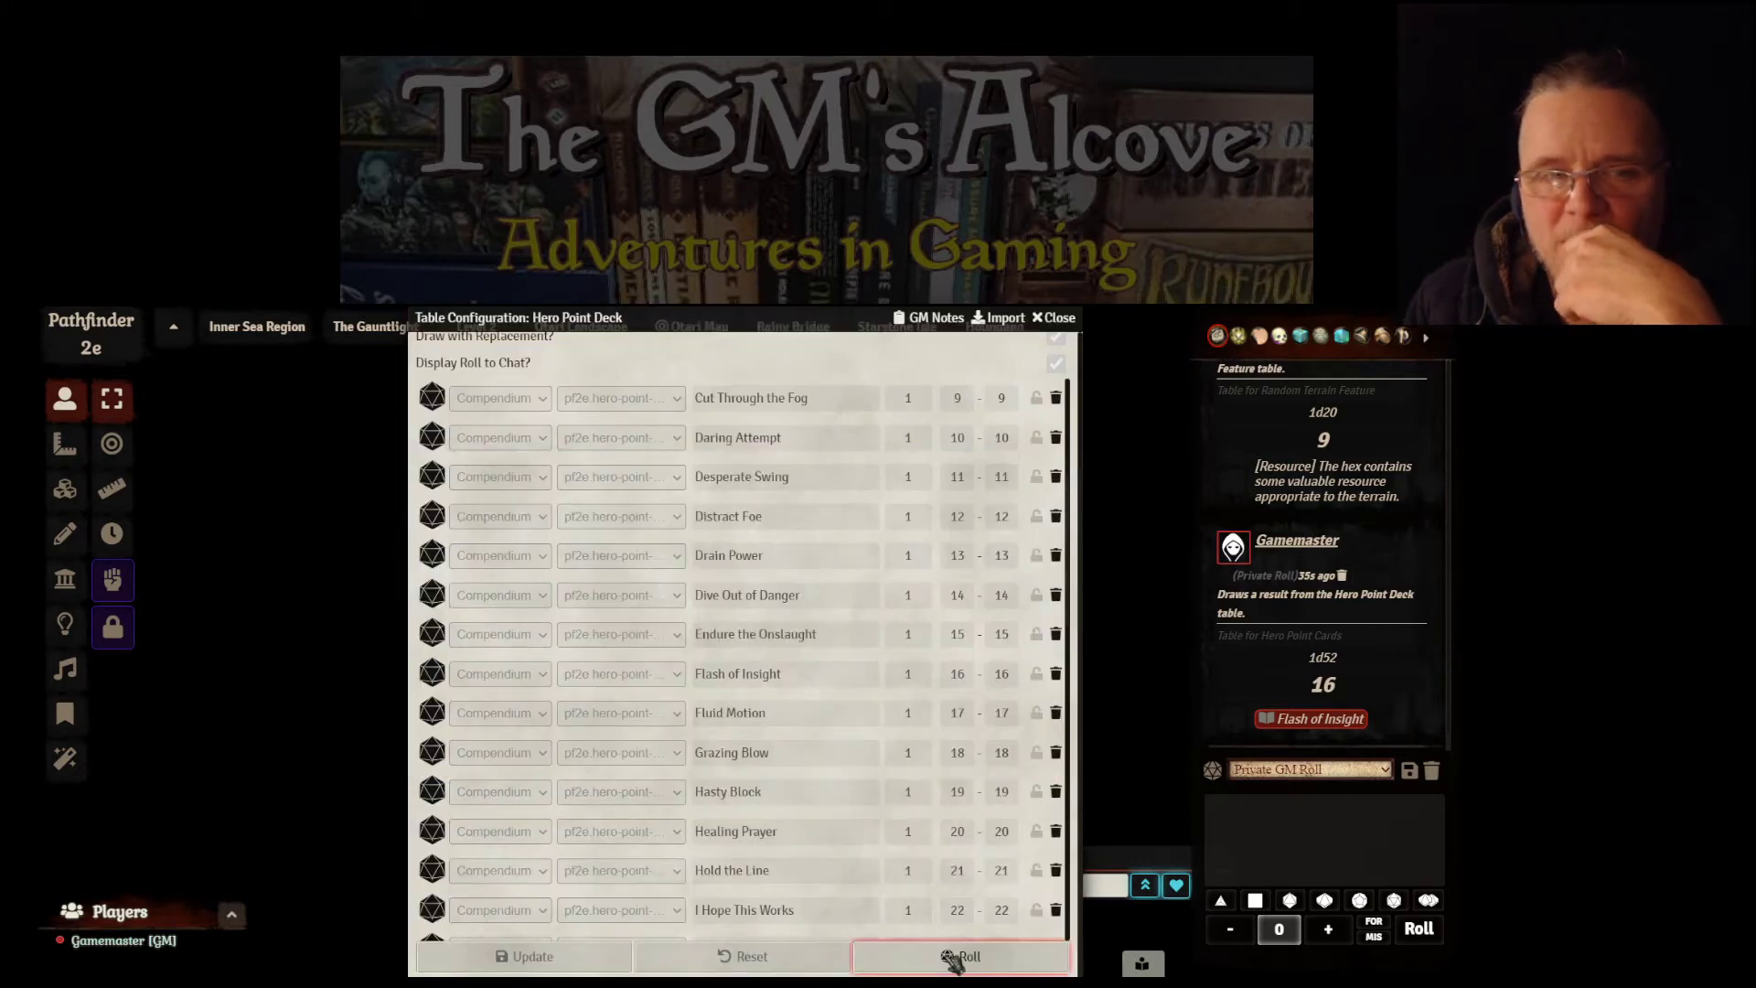
Roll a new card from the Hero Point Deck table, read the drawn card and its linked condition, and close both
{"action": "scroll", "coordinate": [951, 915], "scroll_direction": "up", "scroll_amount": 4}
{"action": "scroll", "coordinate": [920, 721], "scroll_direction": "down", "scroll_amount": 5}
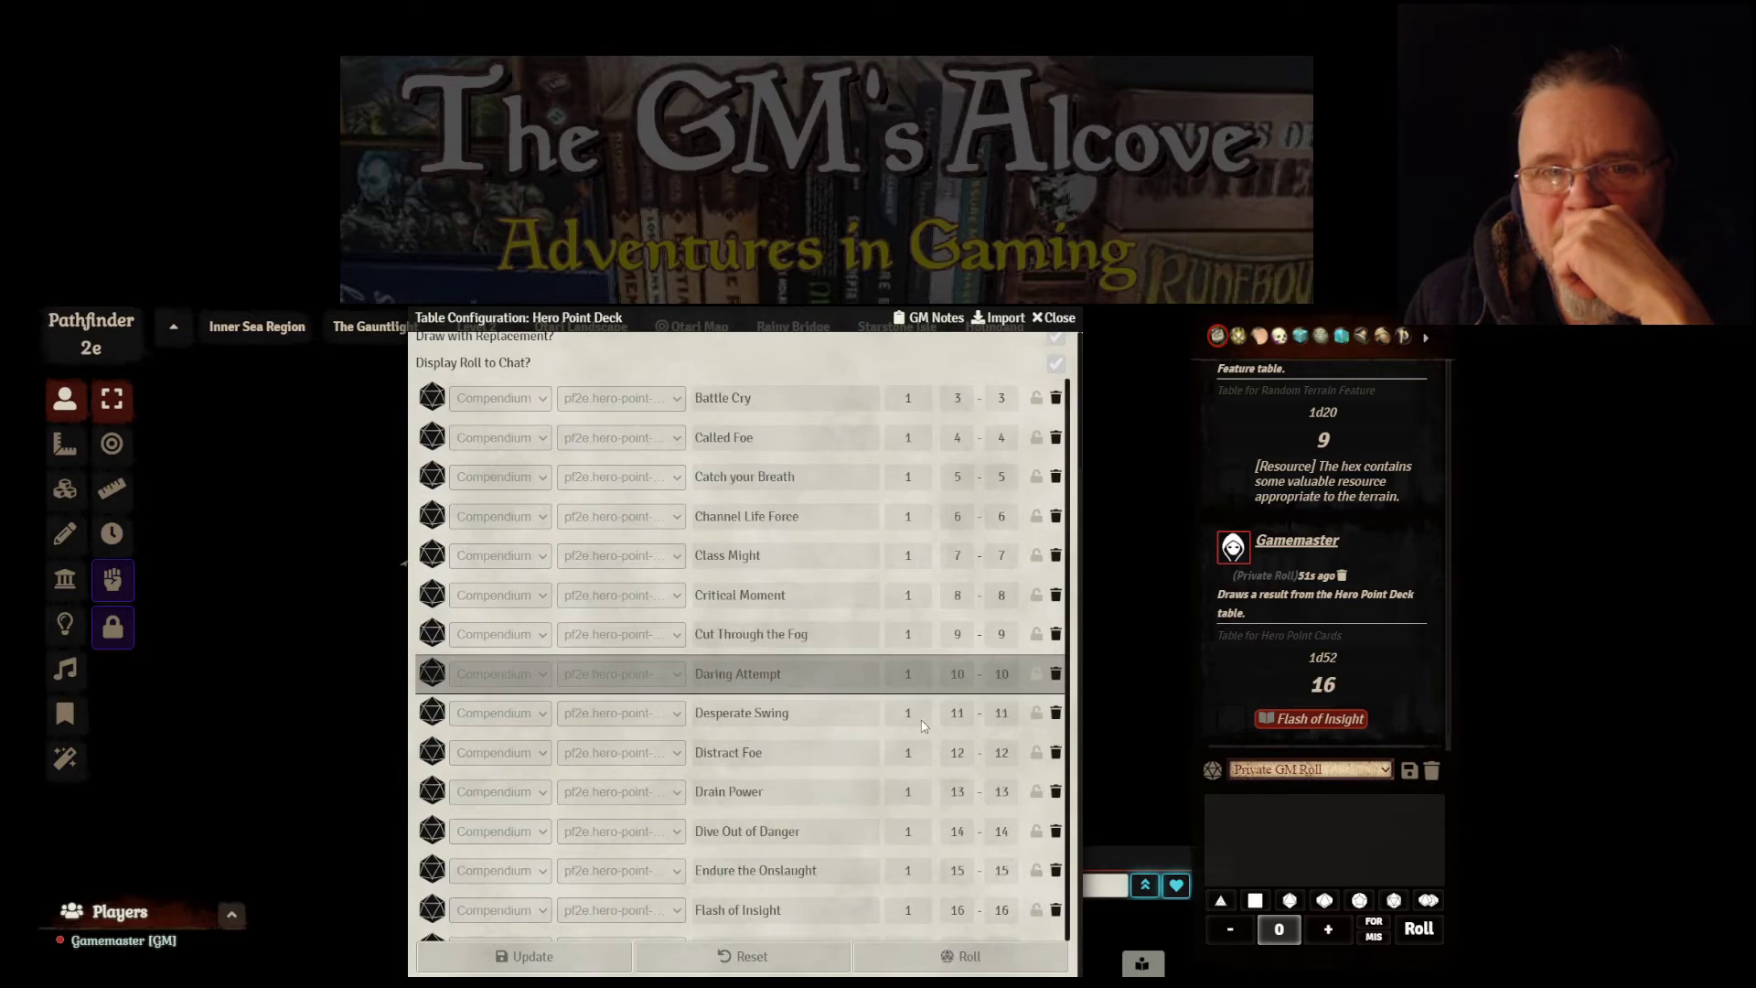
{"action": "scroll", "coordinate": [920, 721], "scroll_direction": "down", "scroll_amount": 3}
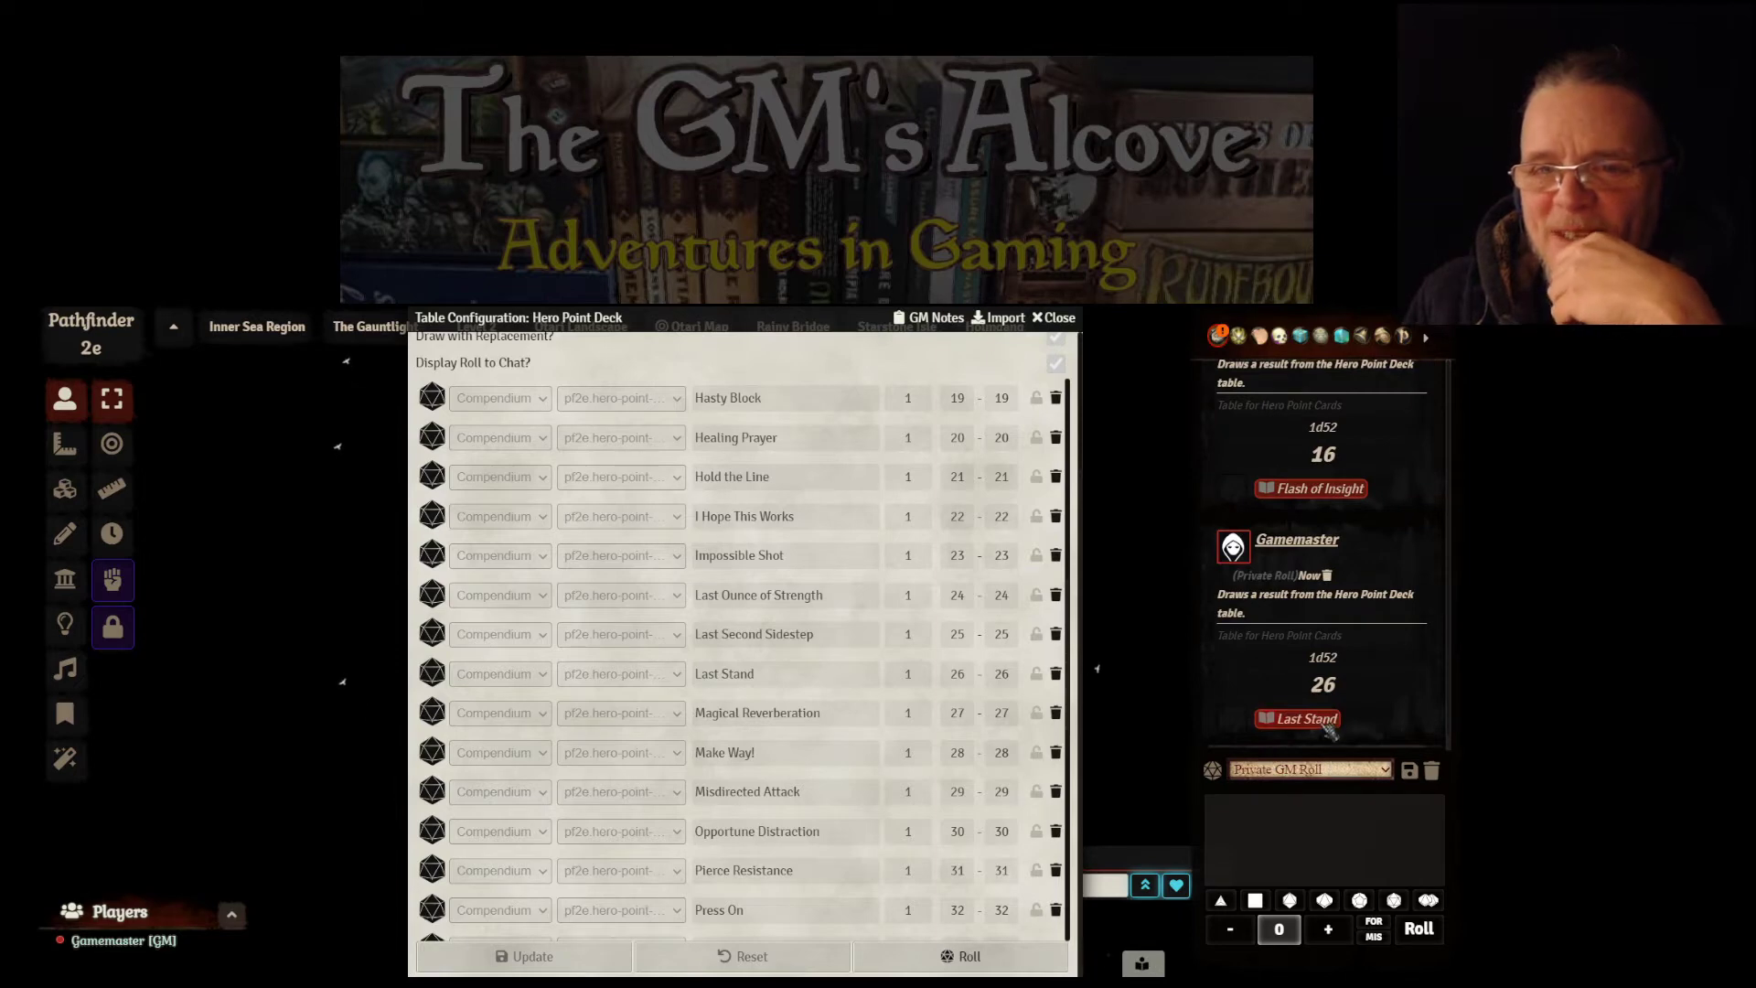
{"action": "left_click", "coordinate": [1323, 725]}
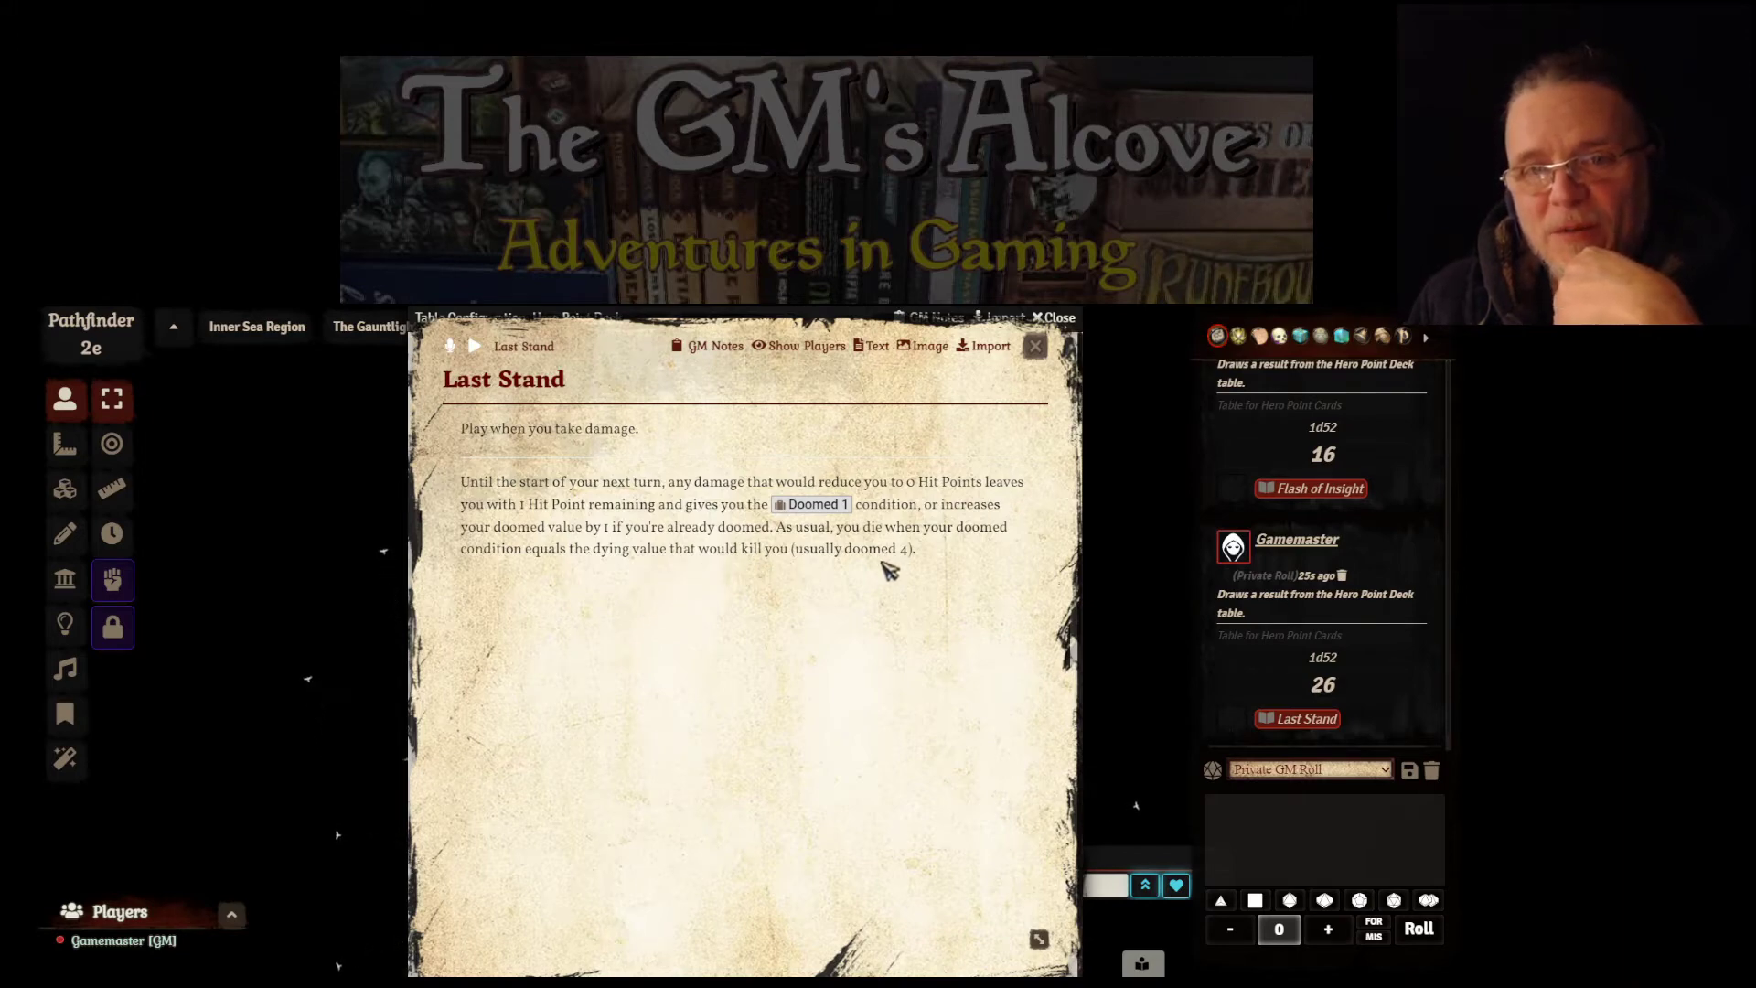
{"action": "left_click", "coordinate": [823, 505]}
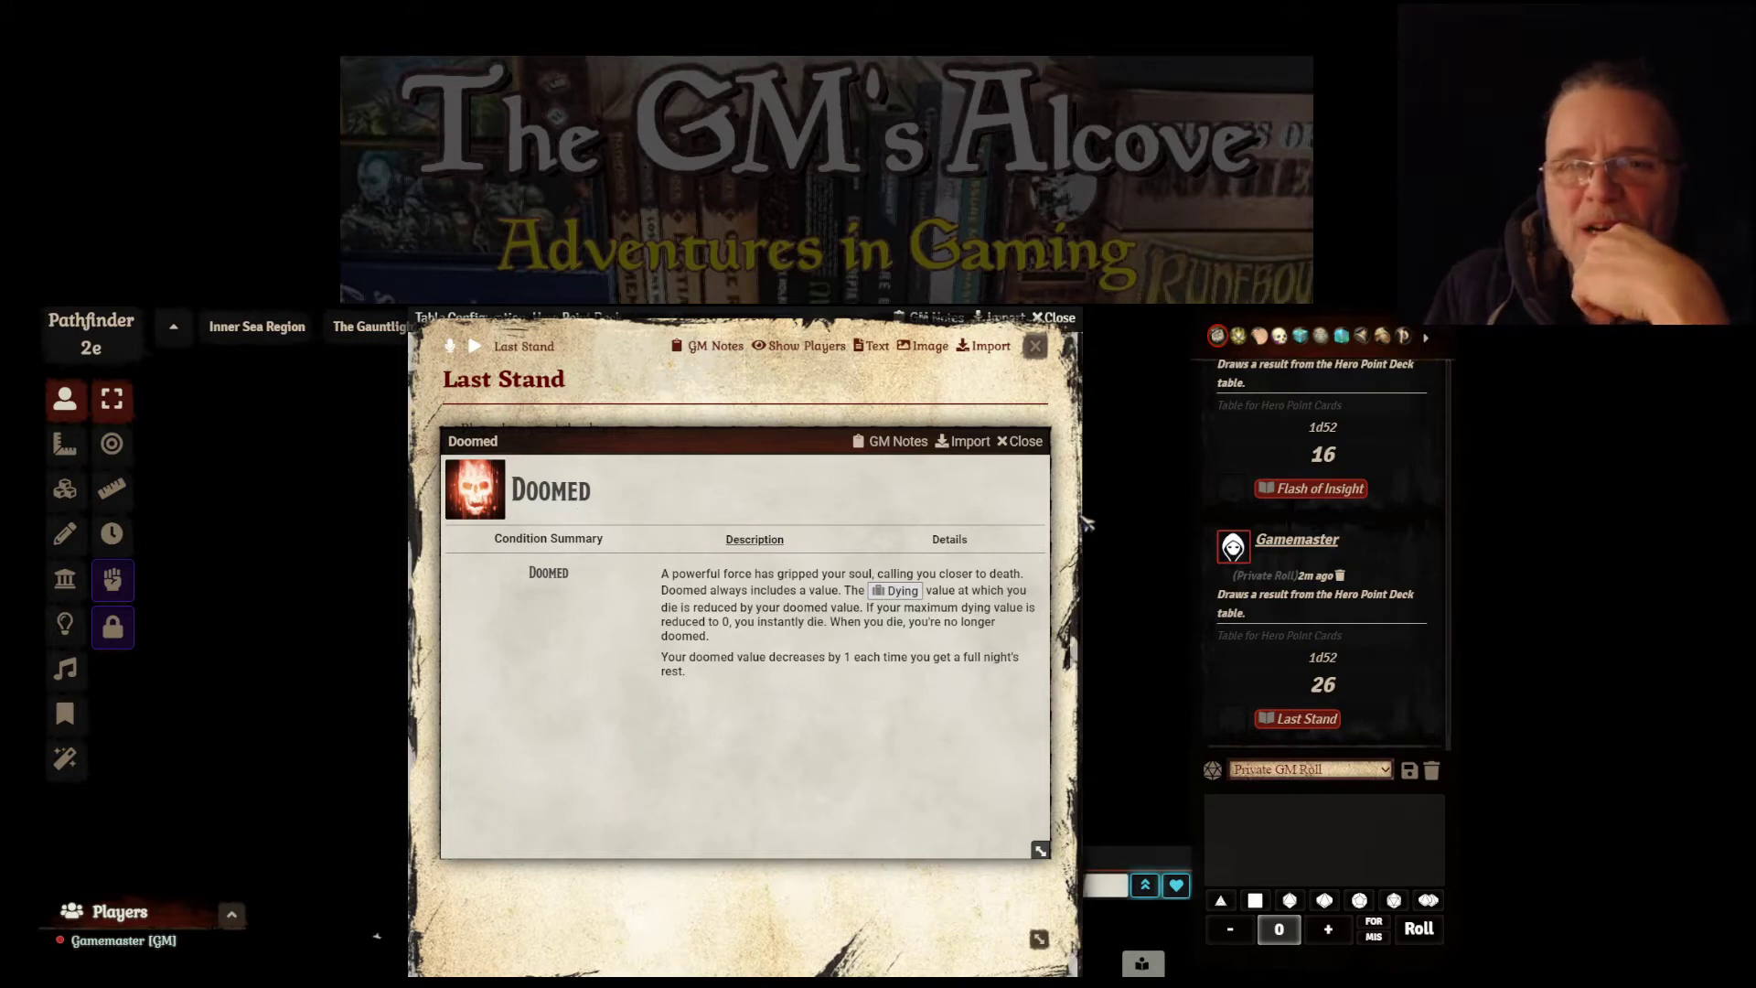
{"action": "left_click", "coordinate": [1027, 441]}
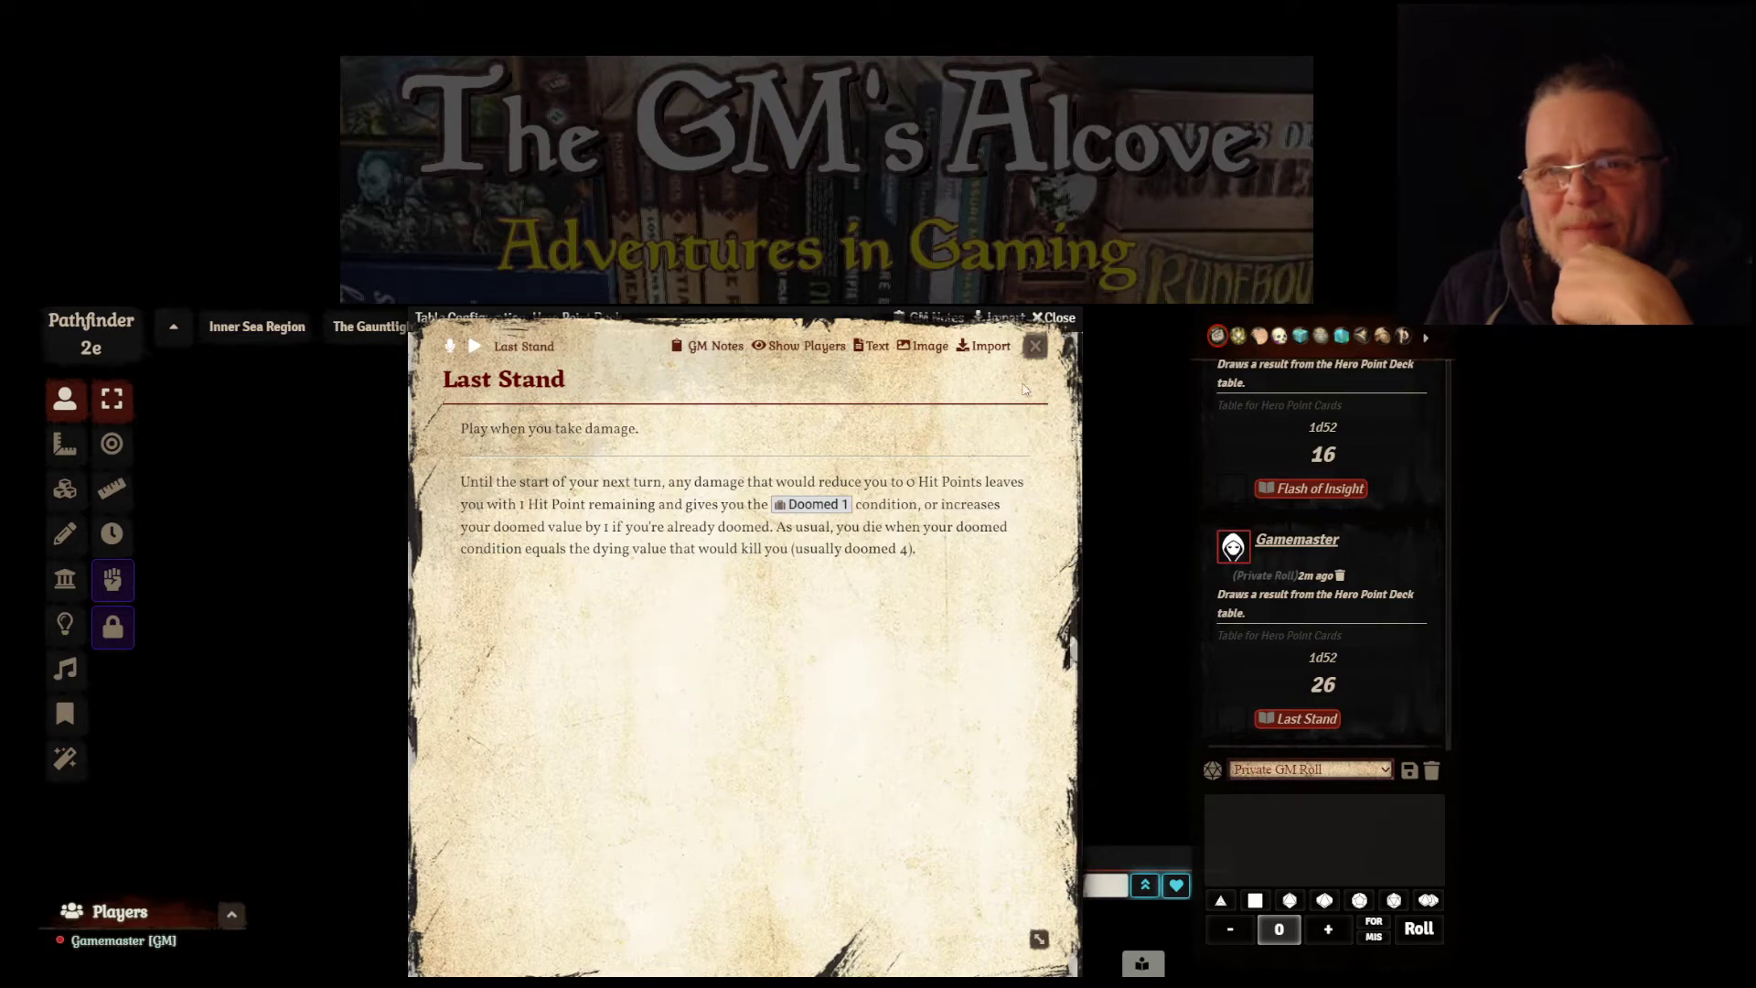
{"action": "left_click", "coordinate": [1063, 343]}
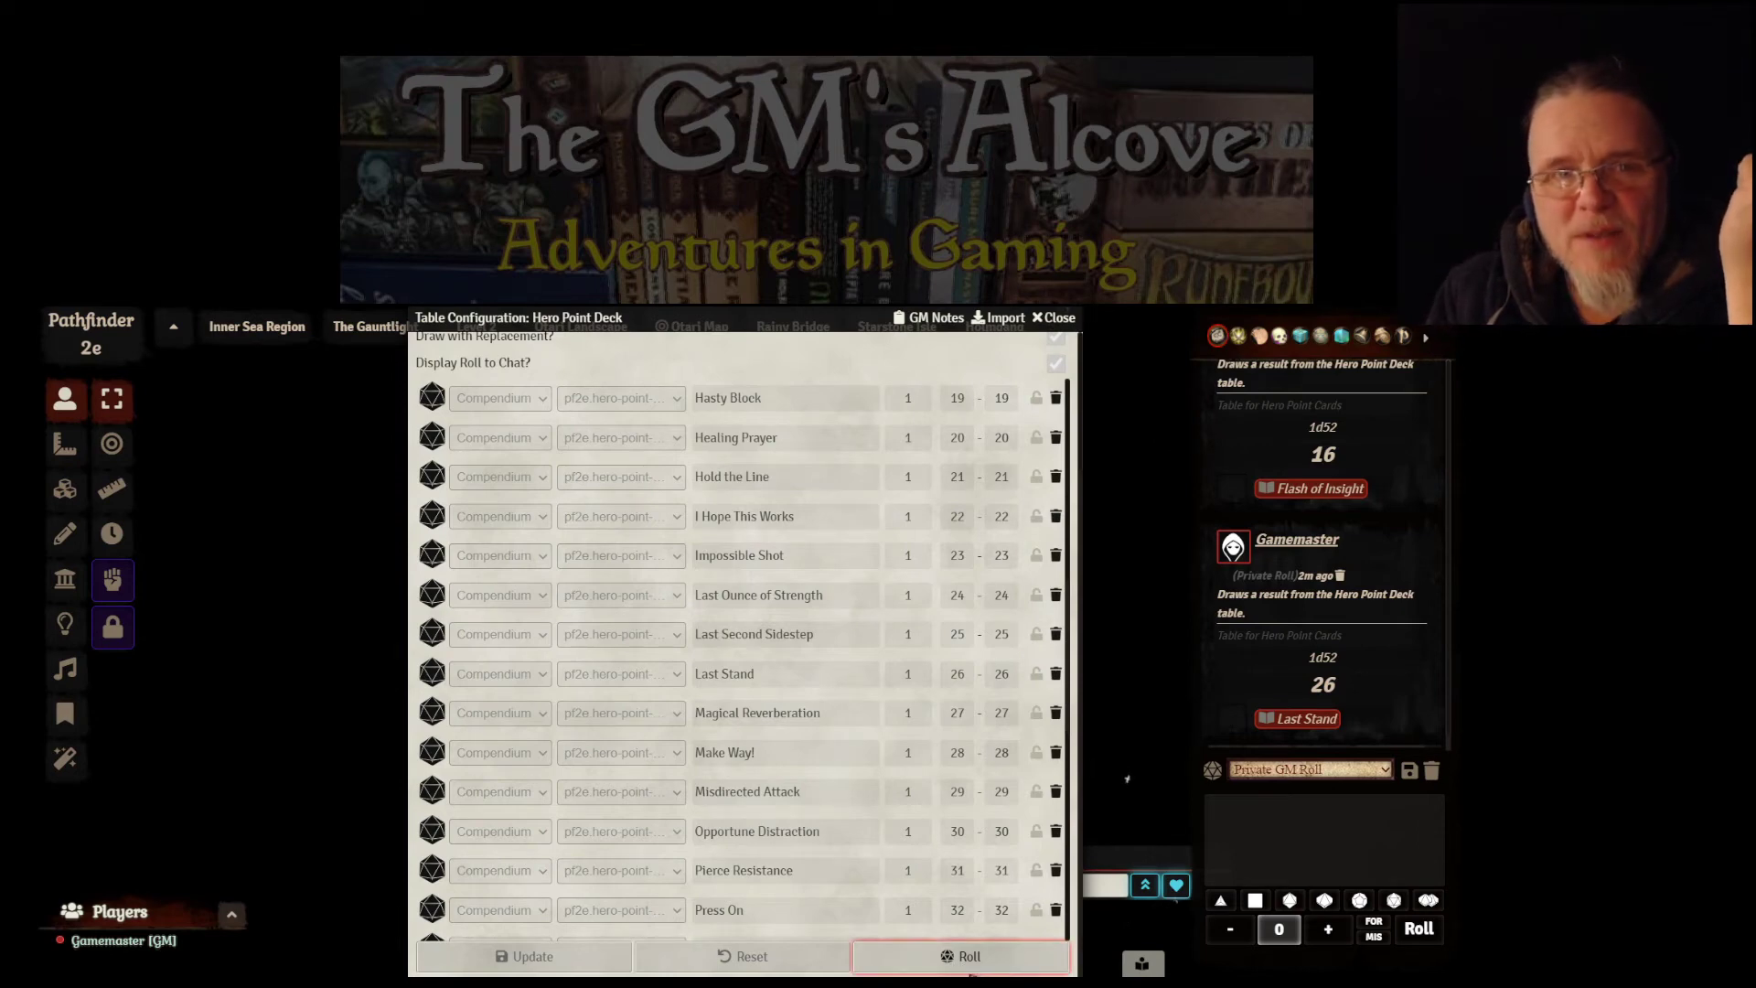
Draw another card from the Hero Point Deck table, read its rules text, and close it
{"action": "left_click", "coordinate": [993, 964]}
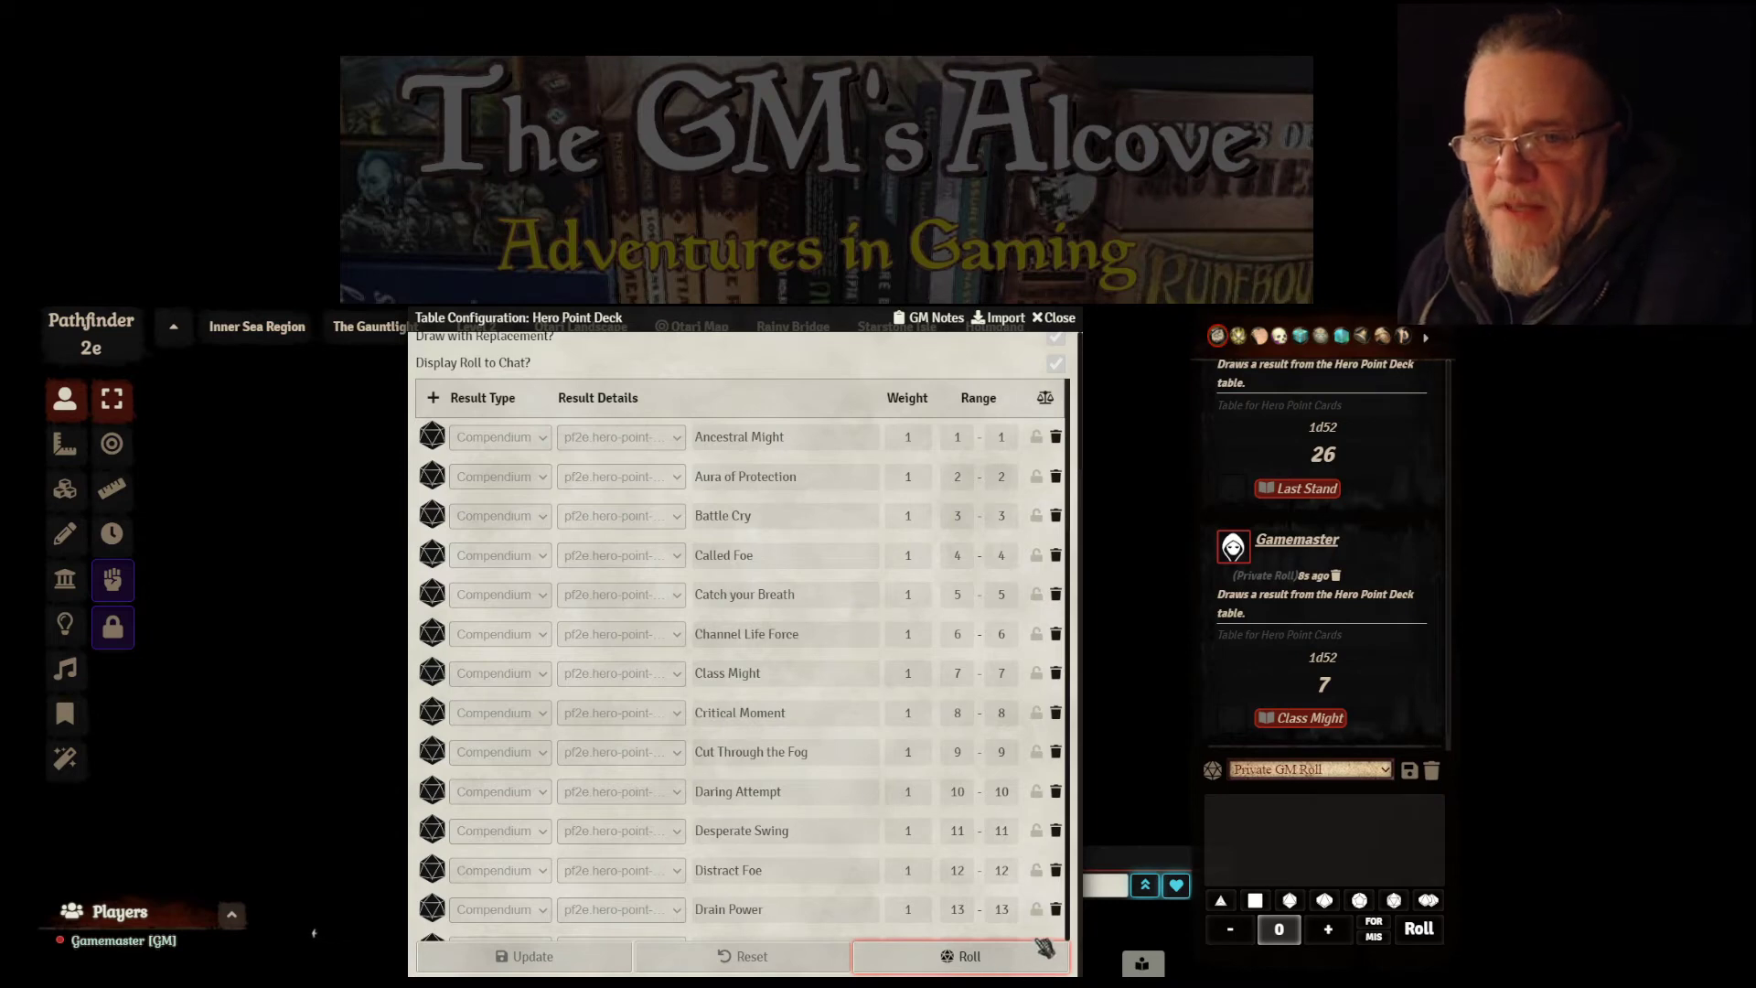
{"action": "left_click", "coordinate": [1317, 718]}
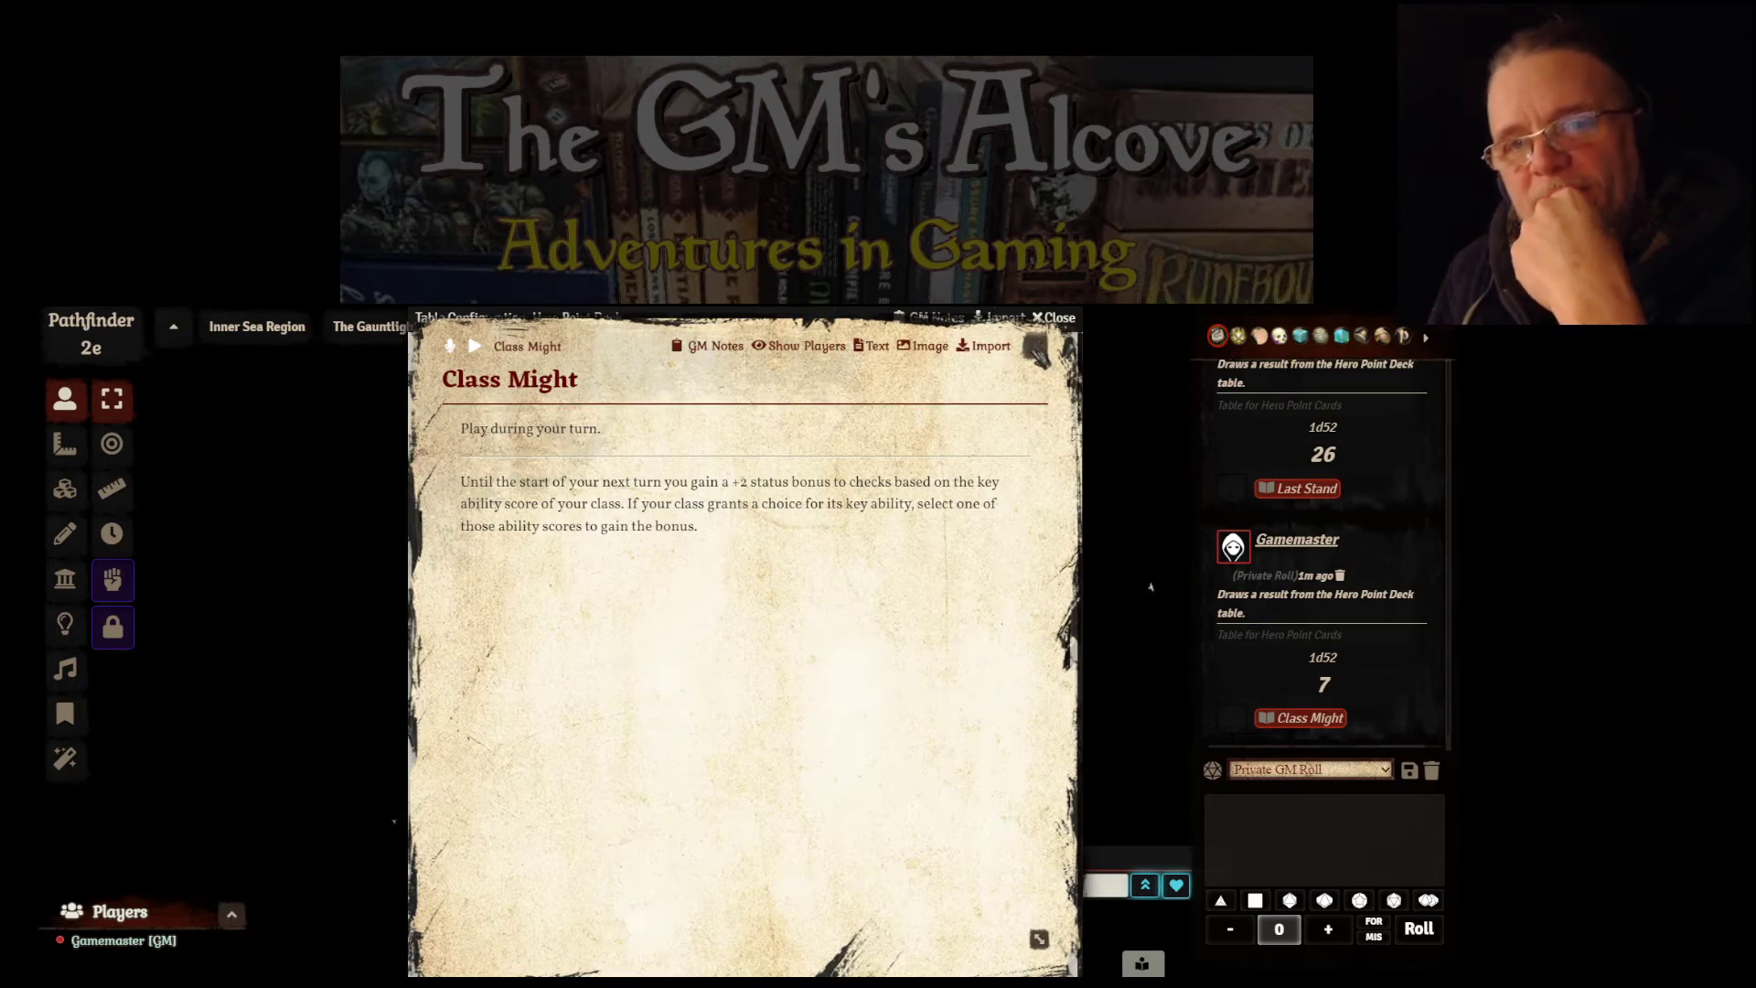
{"action": "left_click", "coordinate": [1035, 346]}
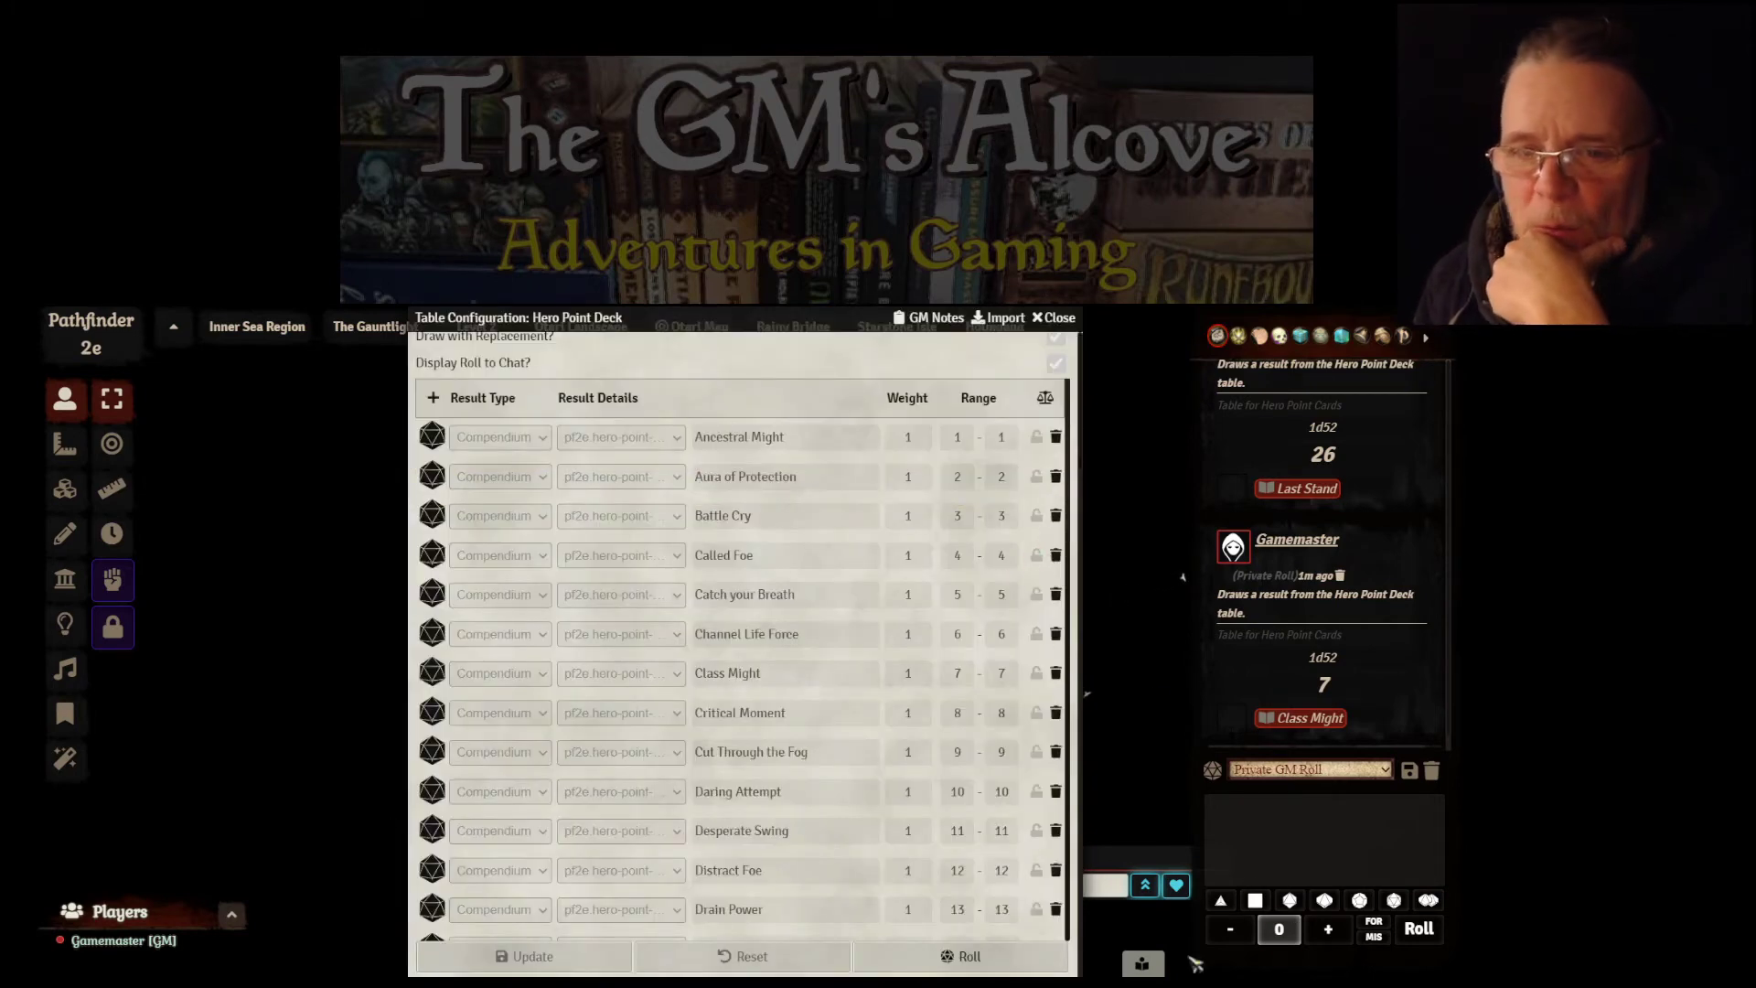
Roll one more Hero Point Deck card, read its rules and the condition it links to, and close them
{"action": "left_click", "coordinate": [988, 958]}
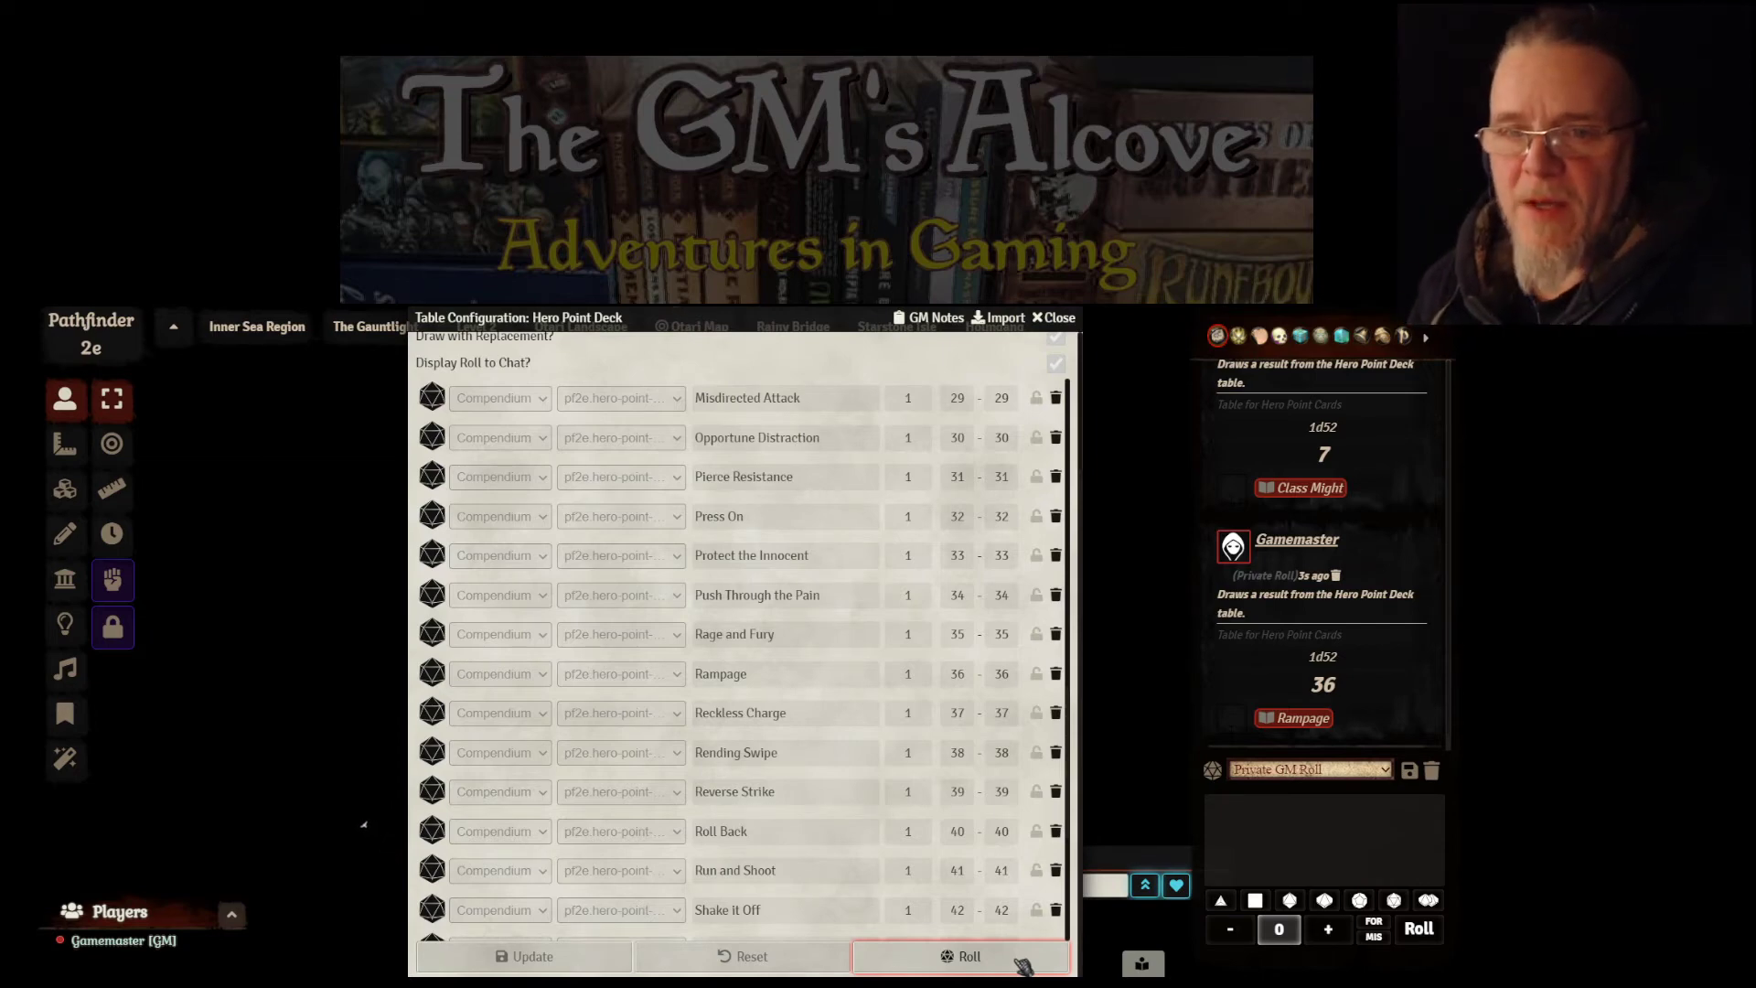
{"action": "left_click", "coordinate": [1314, 721]}
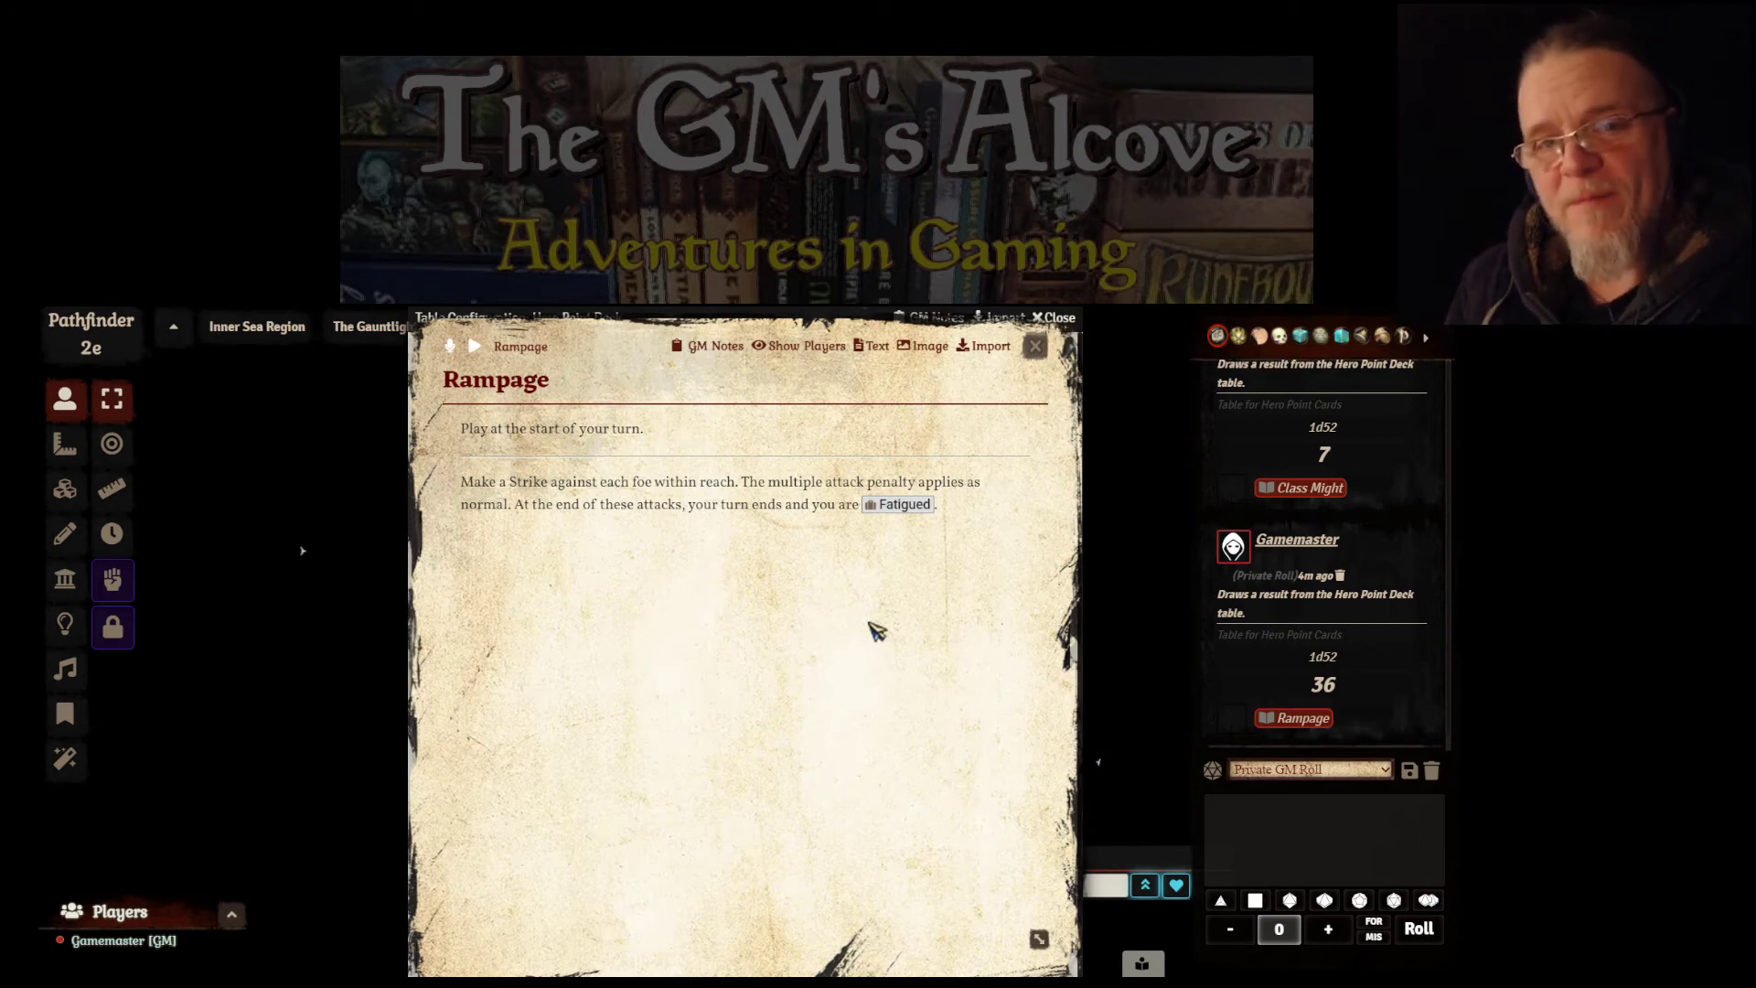
{"action": "left_click", "coordinate": [903, 508]}
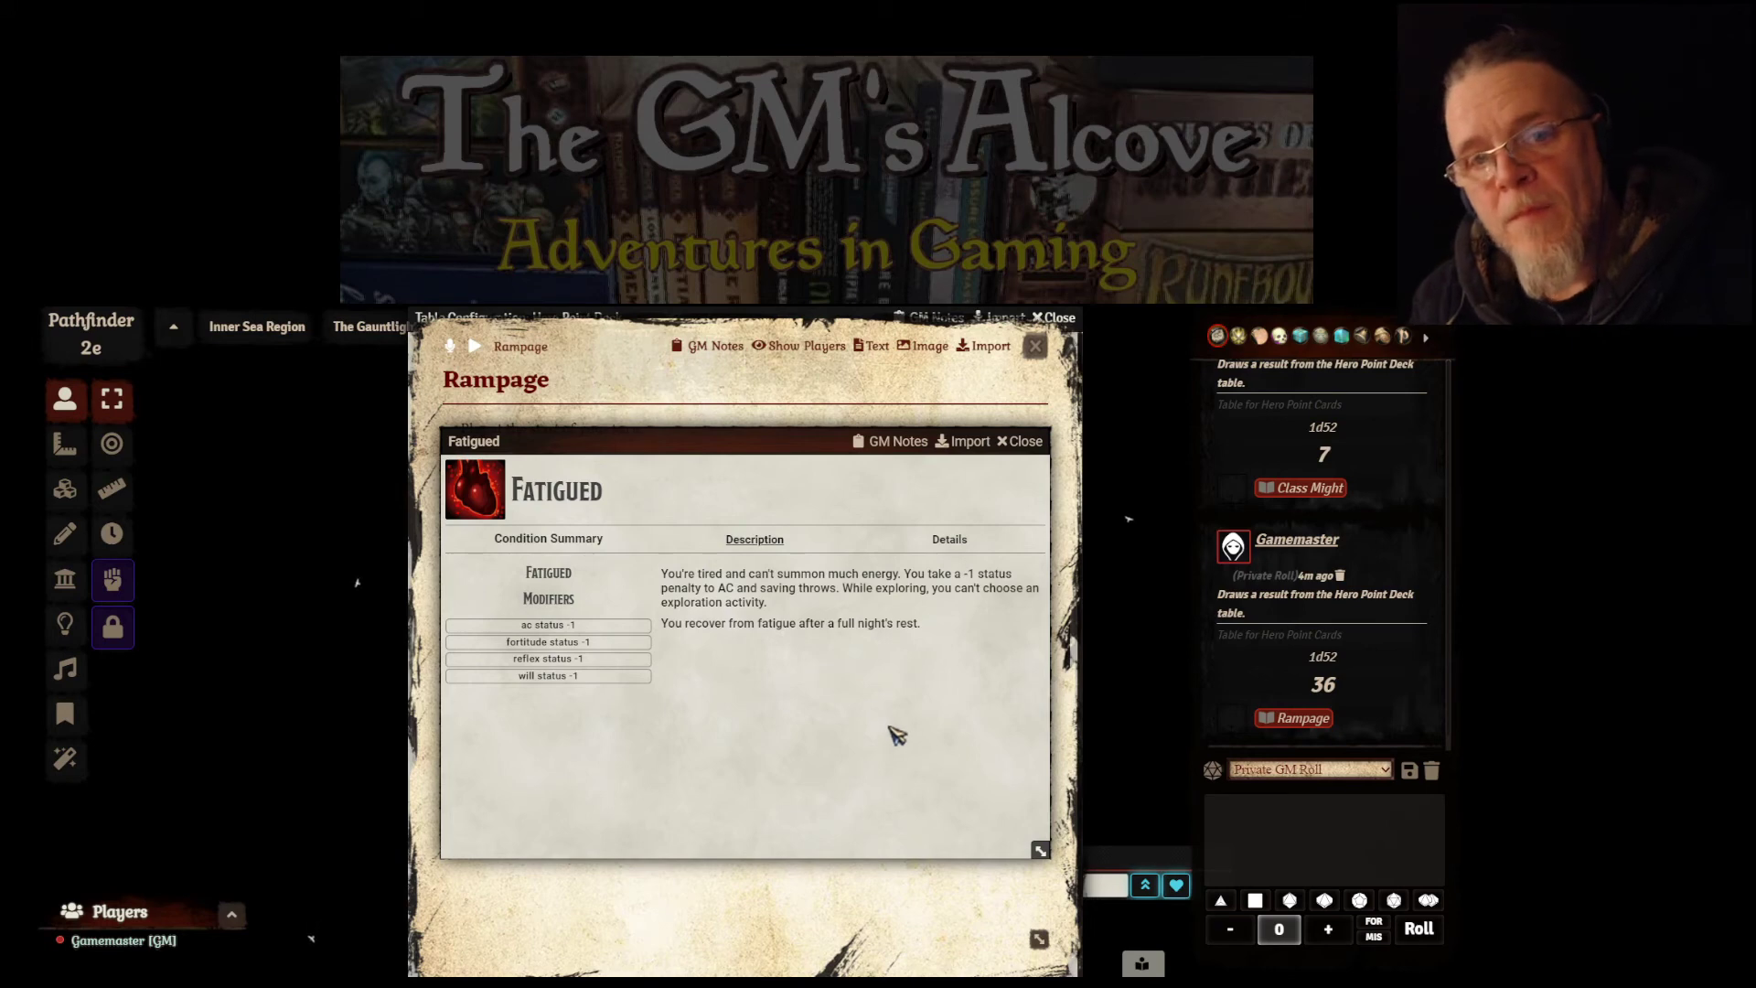
{"action": "left_click", "coordinate": [1023, 442]}
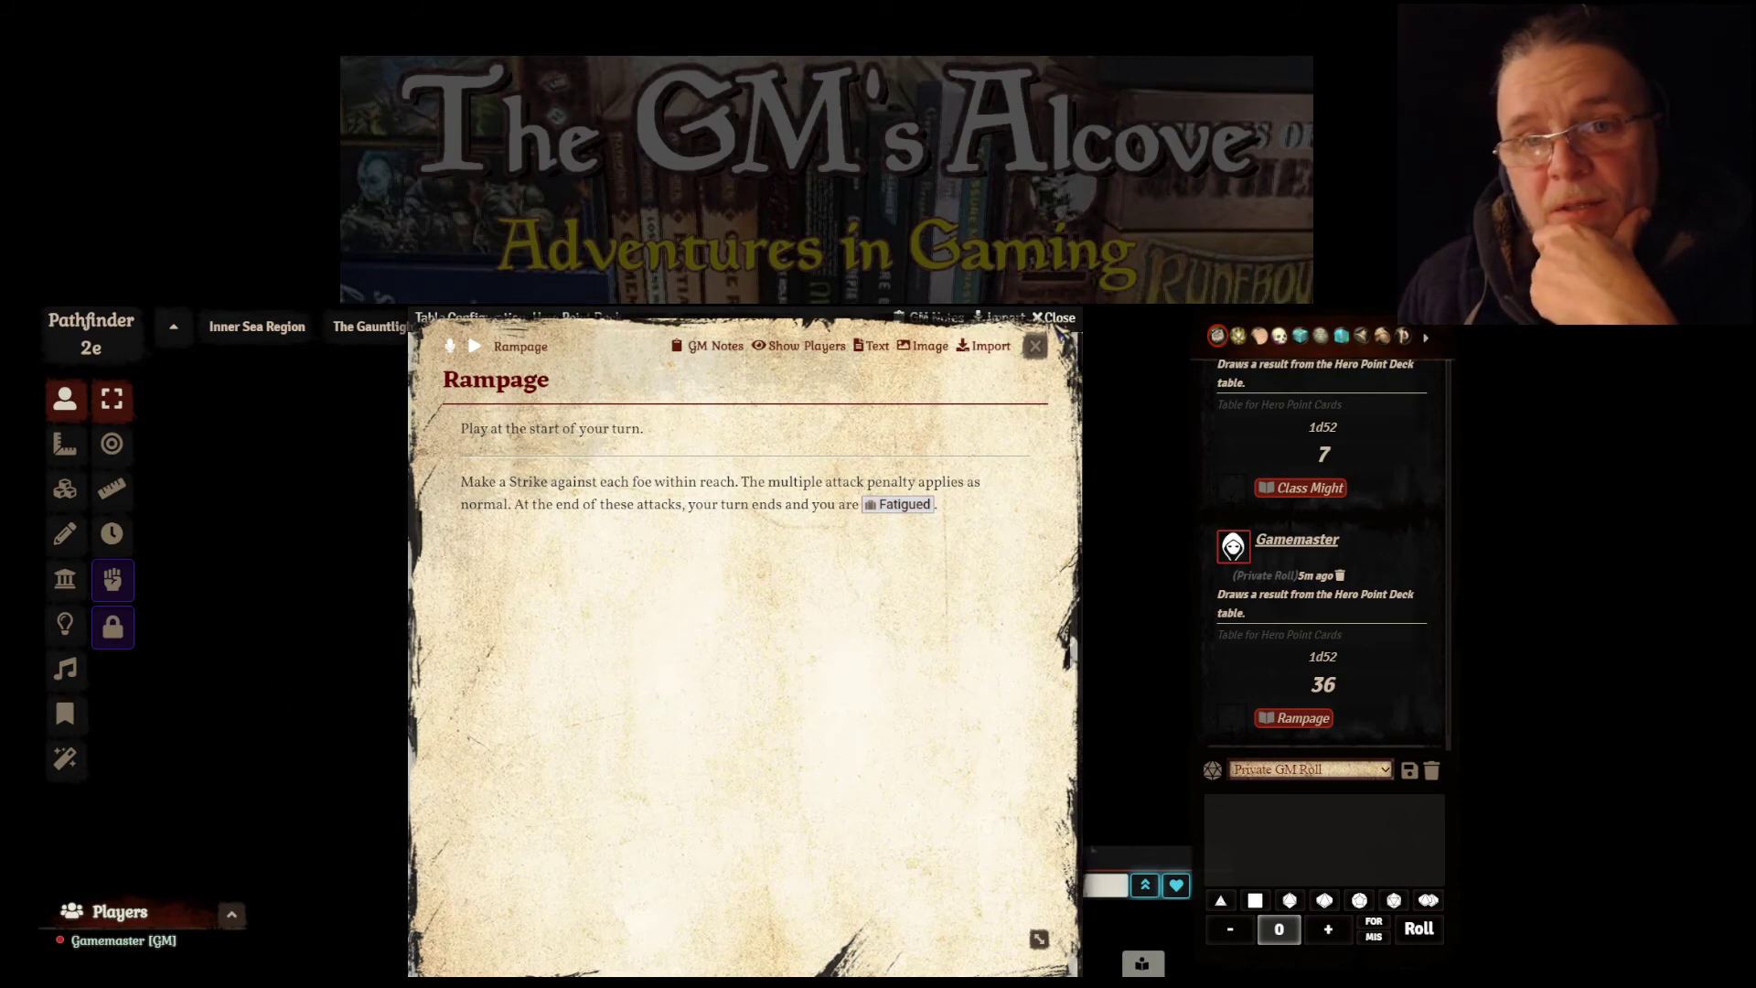
{"action": "left_click", "coordinate": [1034, 345]}
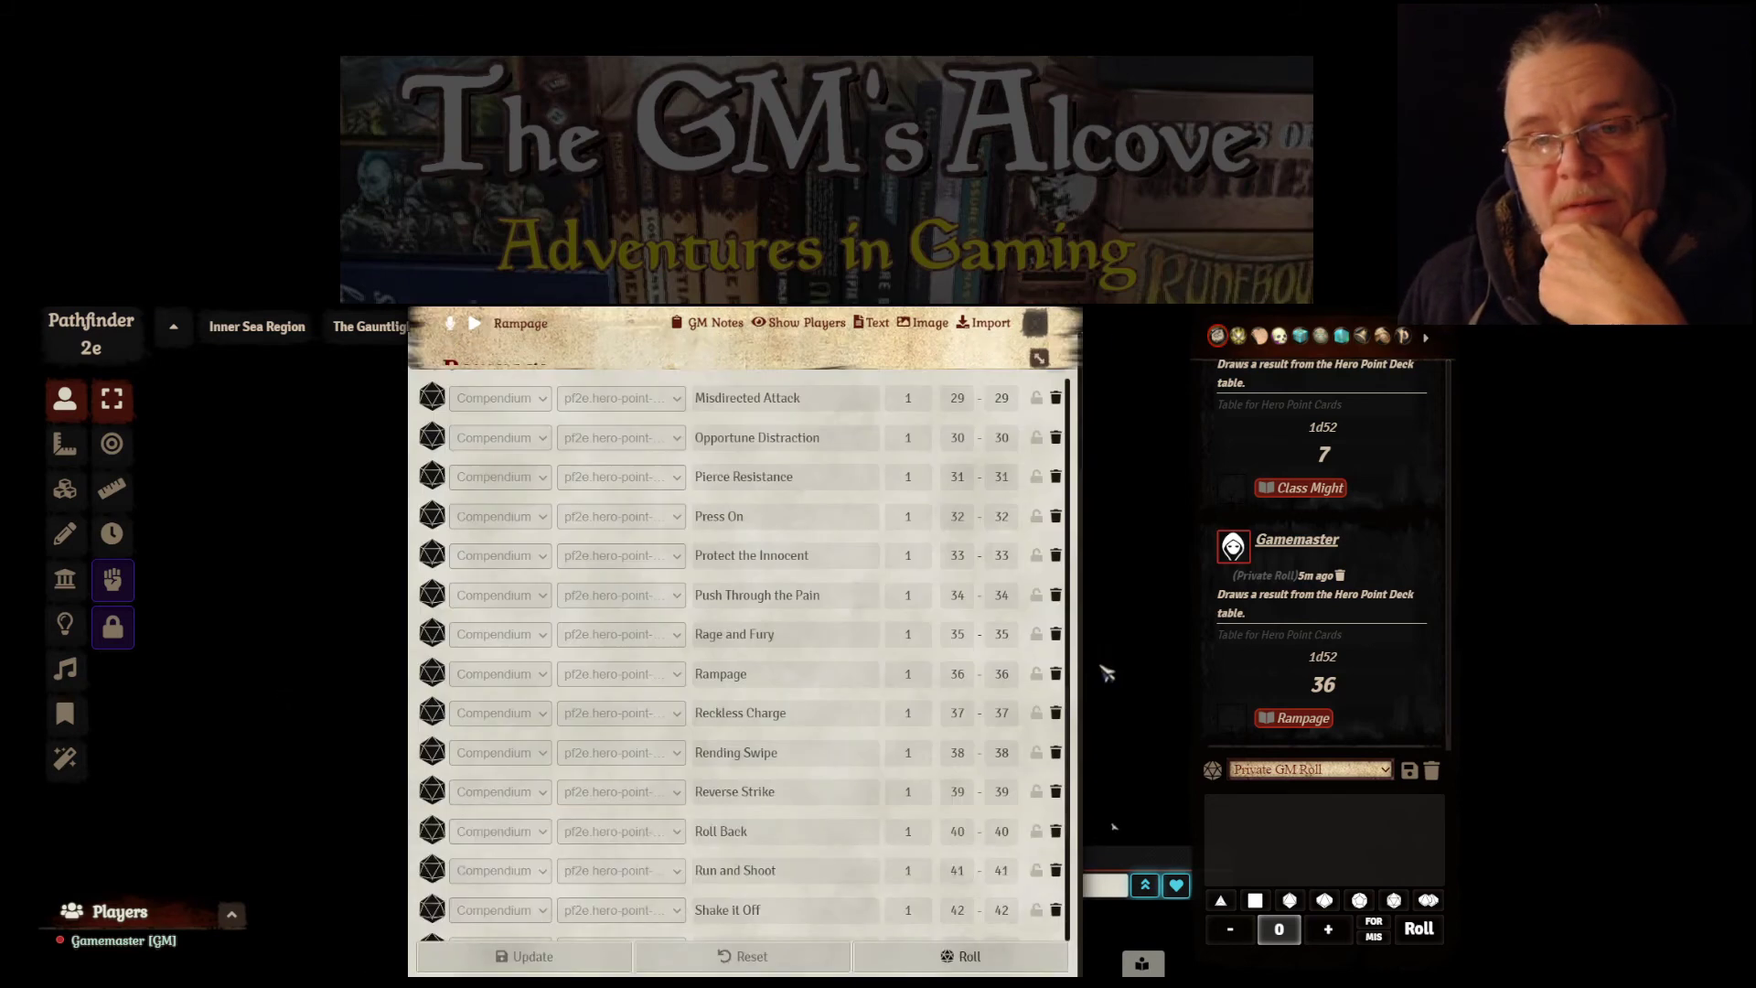
Close the Hero Point Deck configuration and place the table in the upper middle cell of the GM's pop-up grid
{"action": "scroll", "coordinate": [800, 722], "scroll_direction": "down", "scroll_amount": 4}
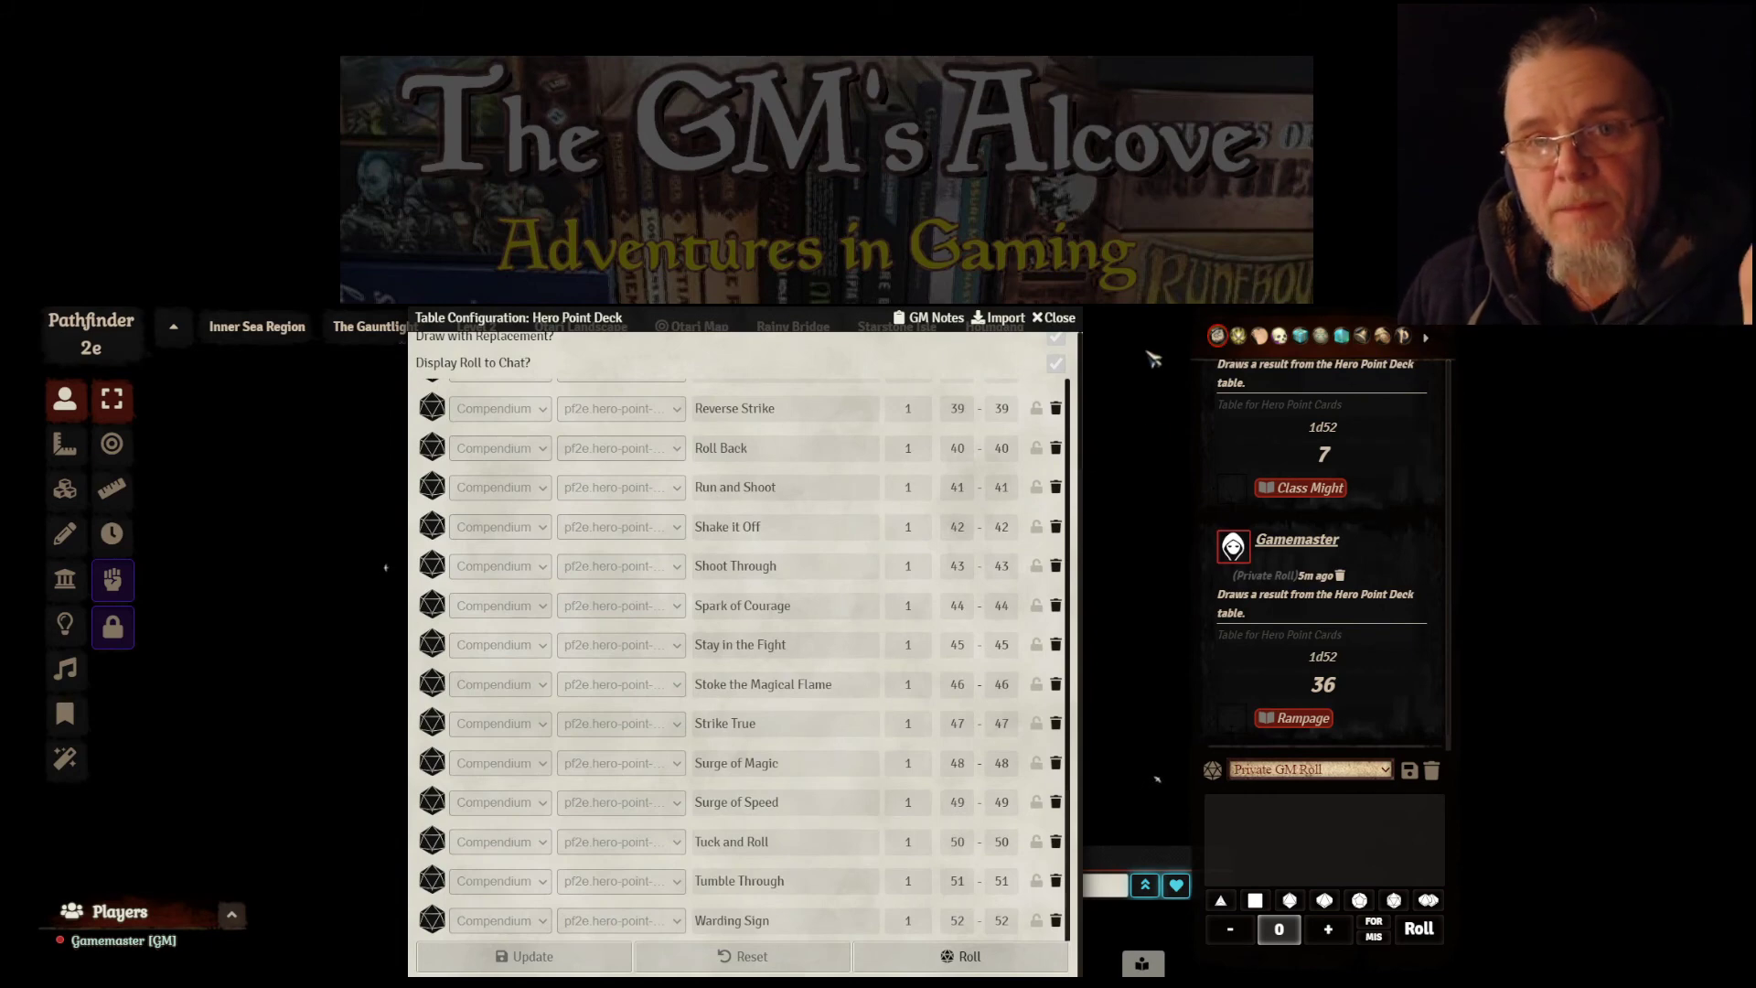
{"action": "left_click", "coordinate": [1056, 318]}
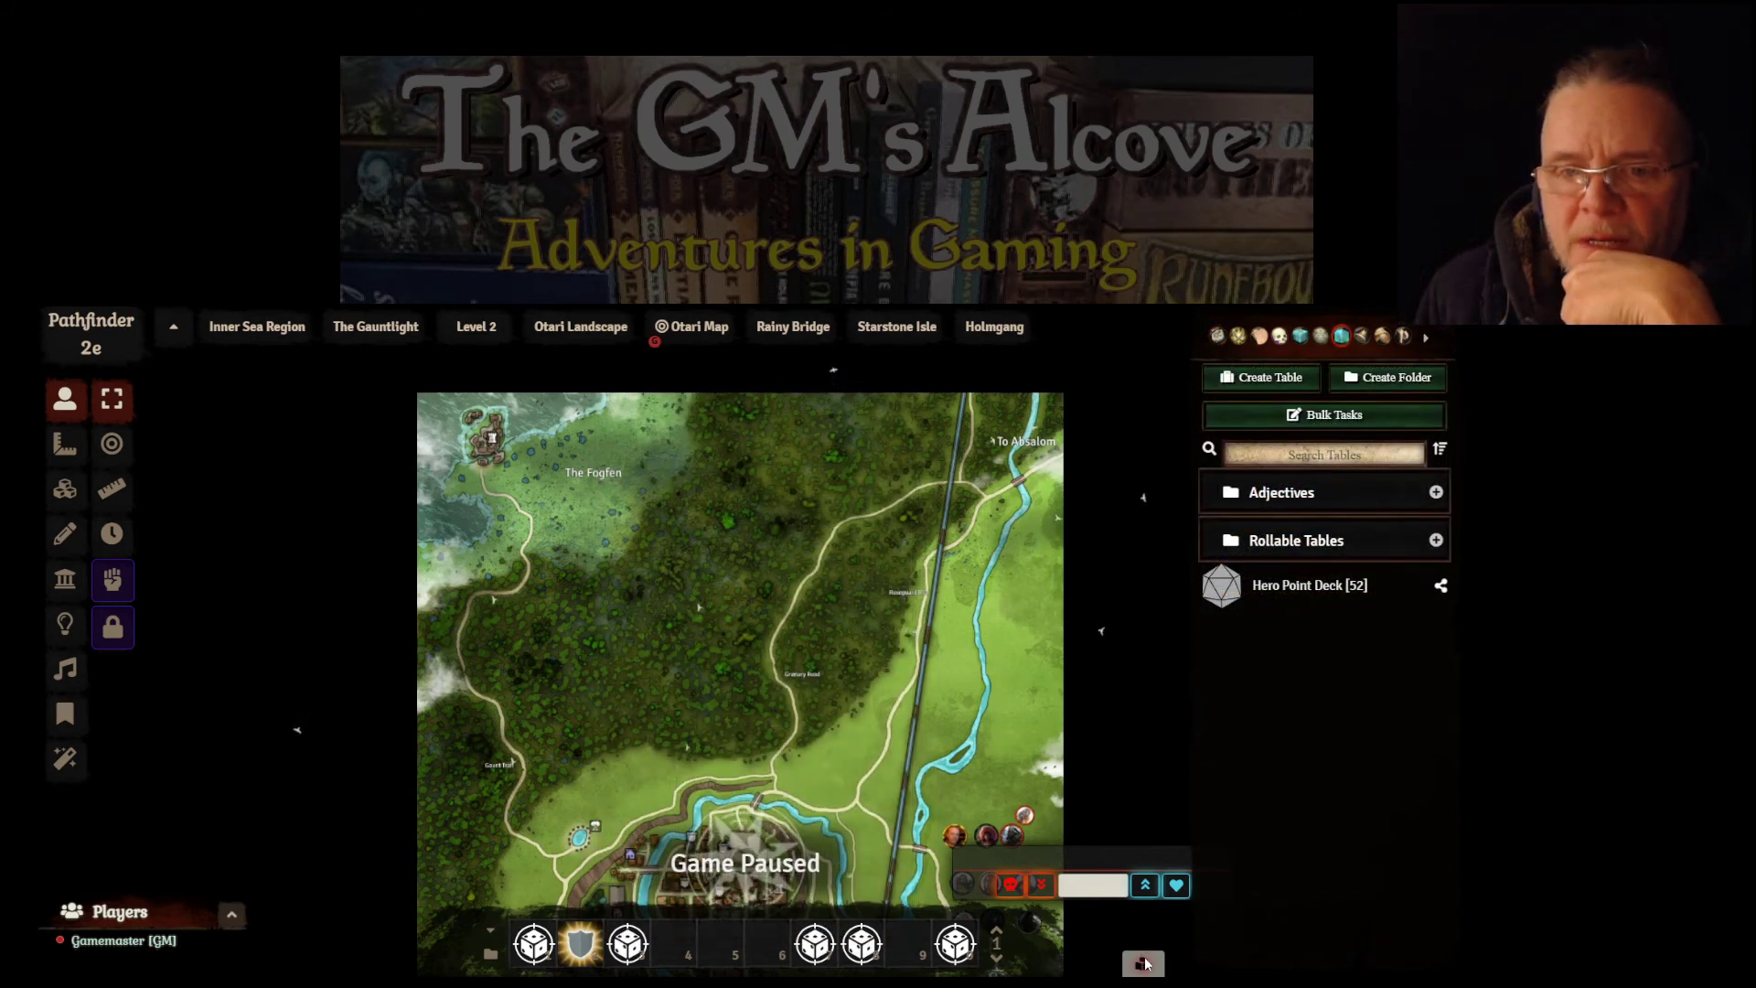
{"action": "left_click", "coordinate": [1138, 962]}
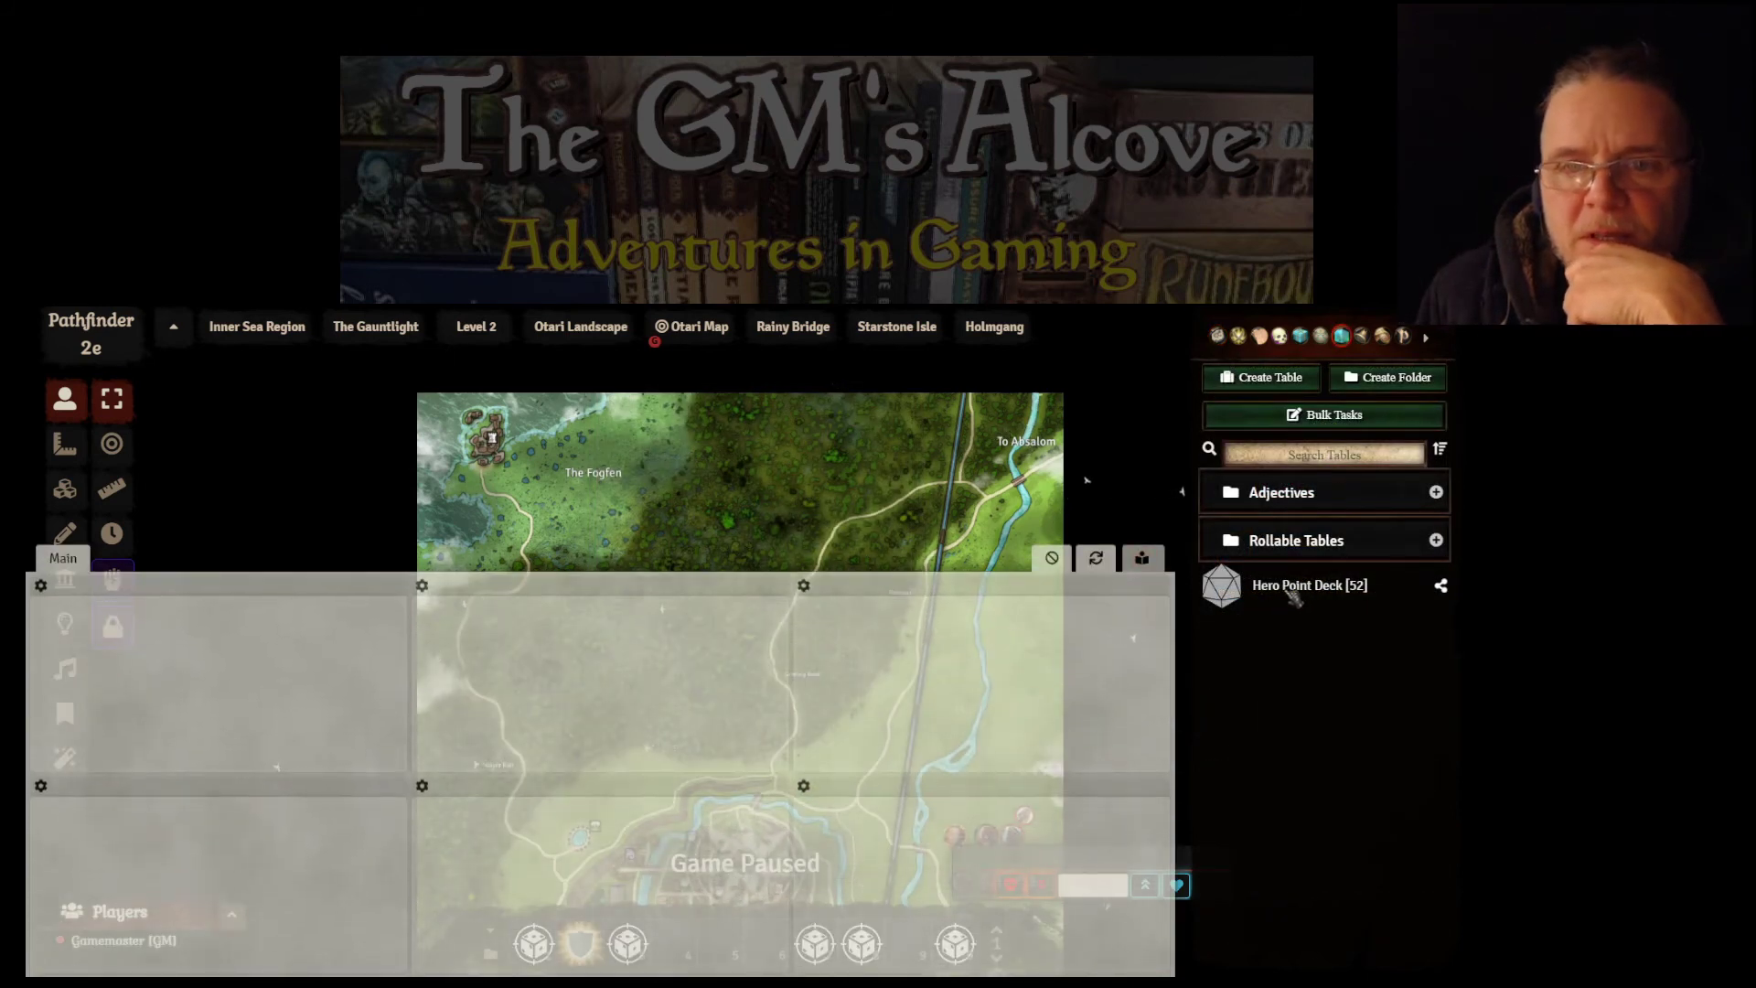
{"action": "left_click_drag", "start_coordinate": [547, 655], "coordinate": [549, 657]}
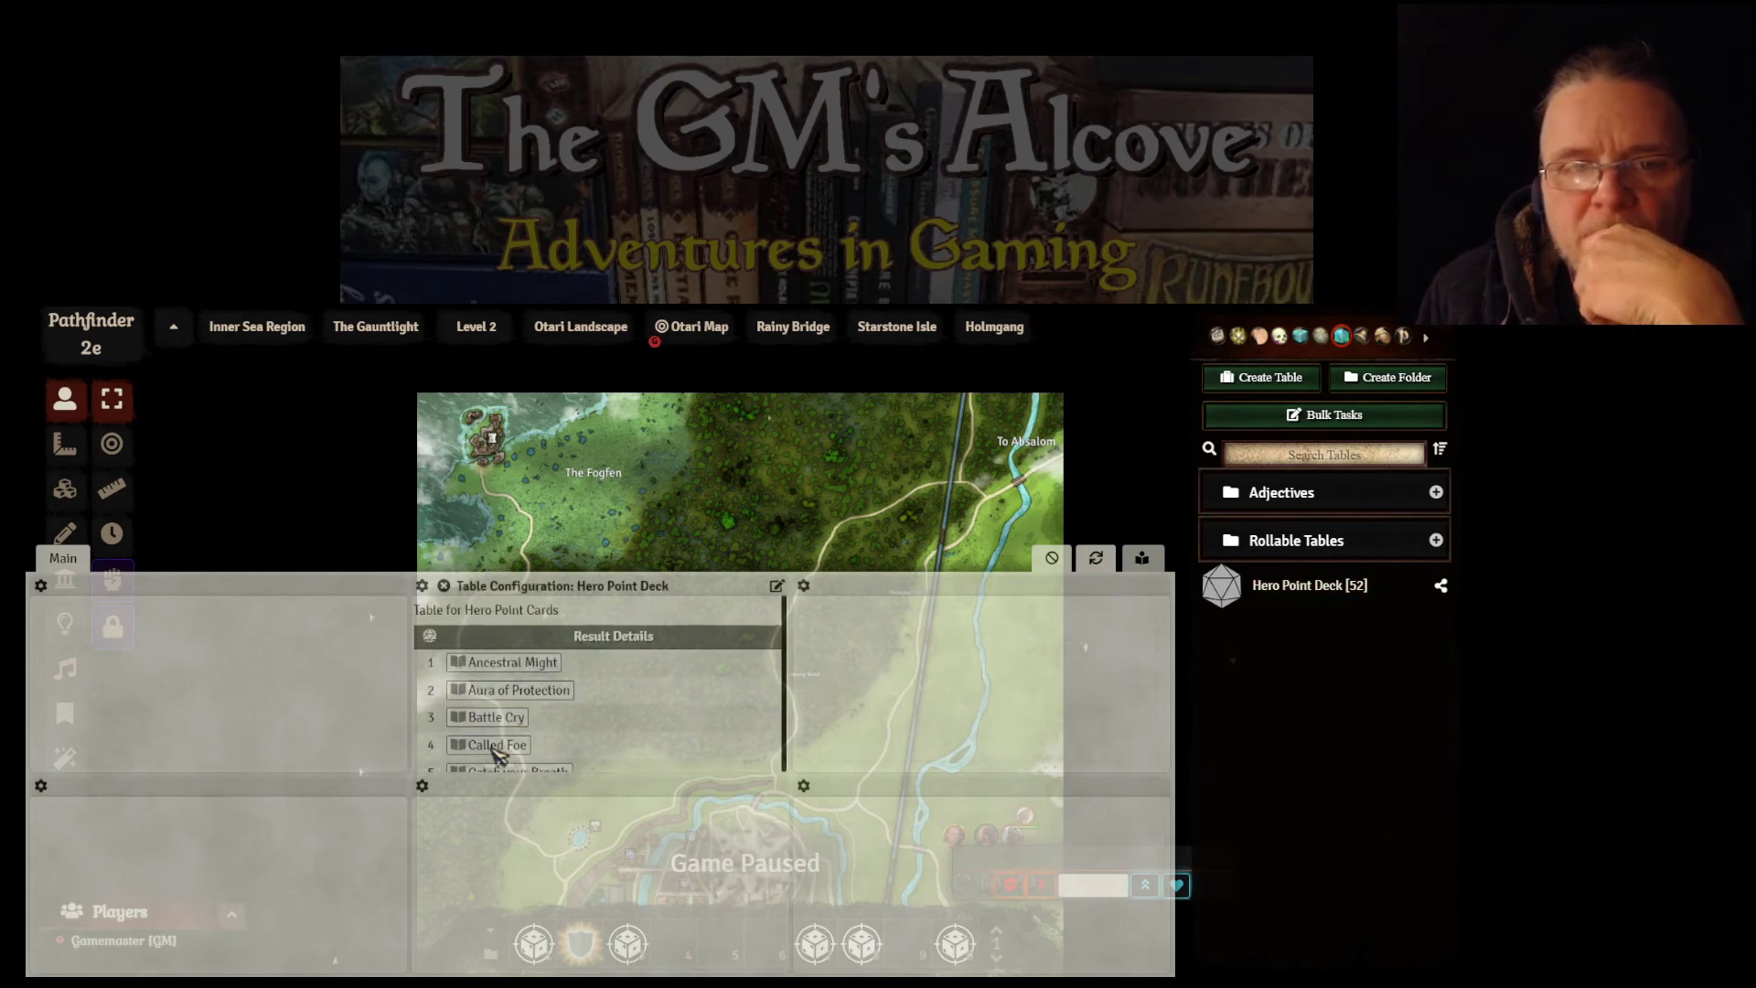
{"action": "left_click", "coordinate": [1141, 560]}
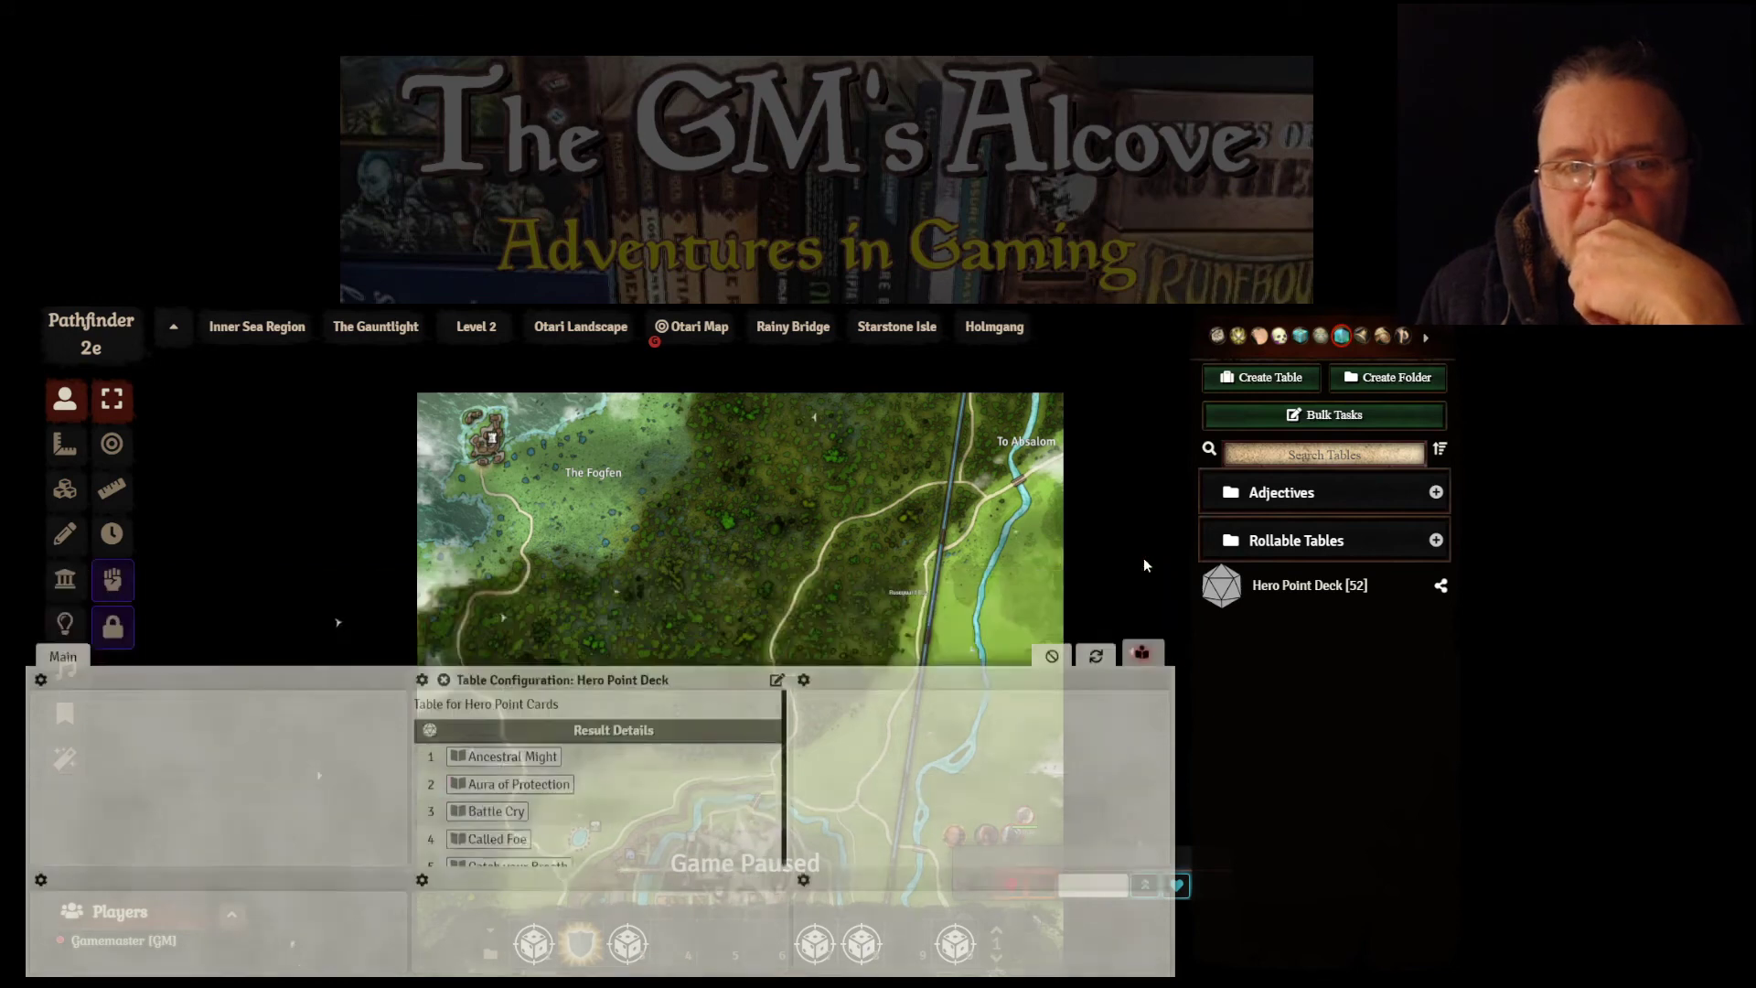
Reopen the GM grid, roll on the embedded Hero Point Deck table, and show the result in the chat log
{"action": "left_click", "coordinate": [1145, 967]}
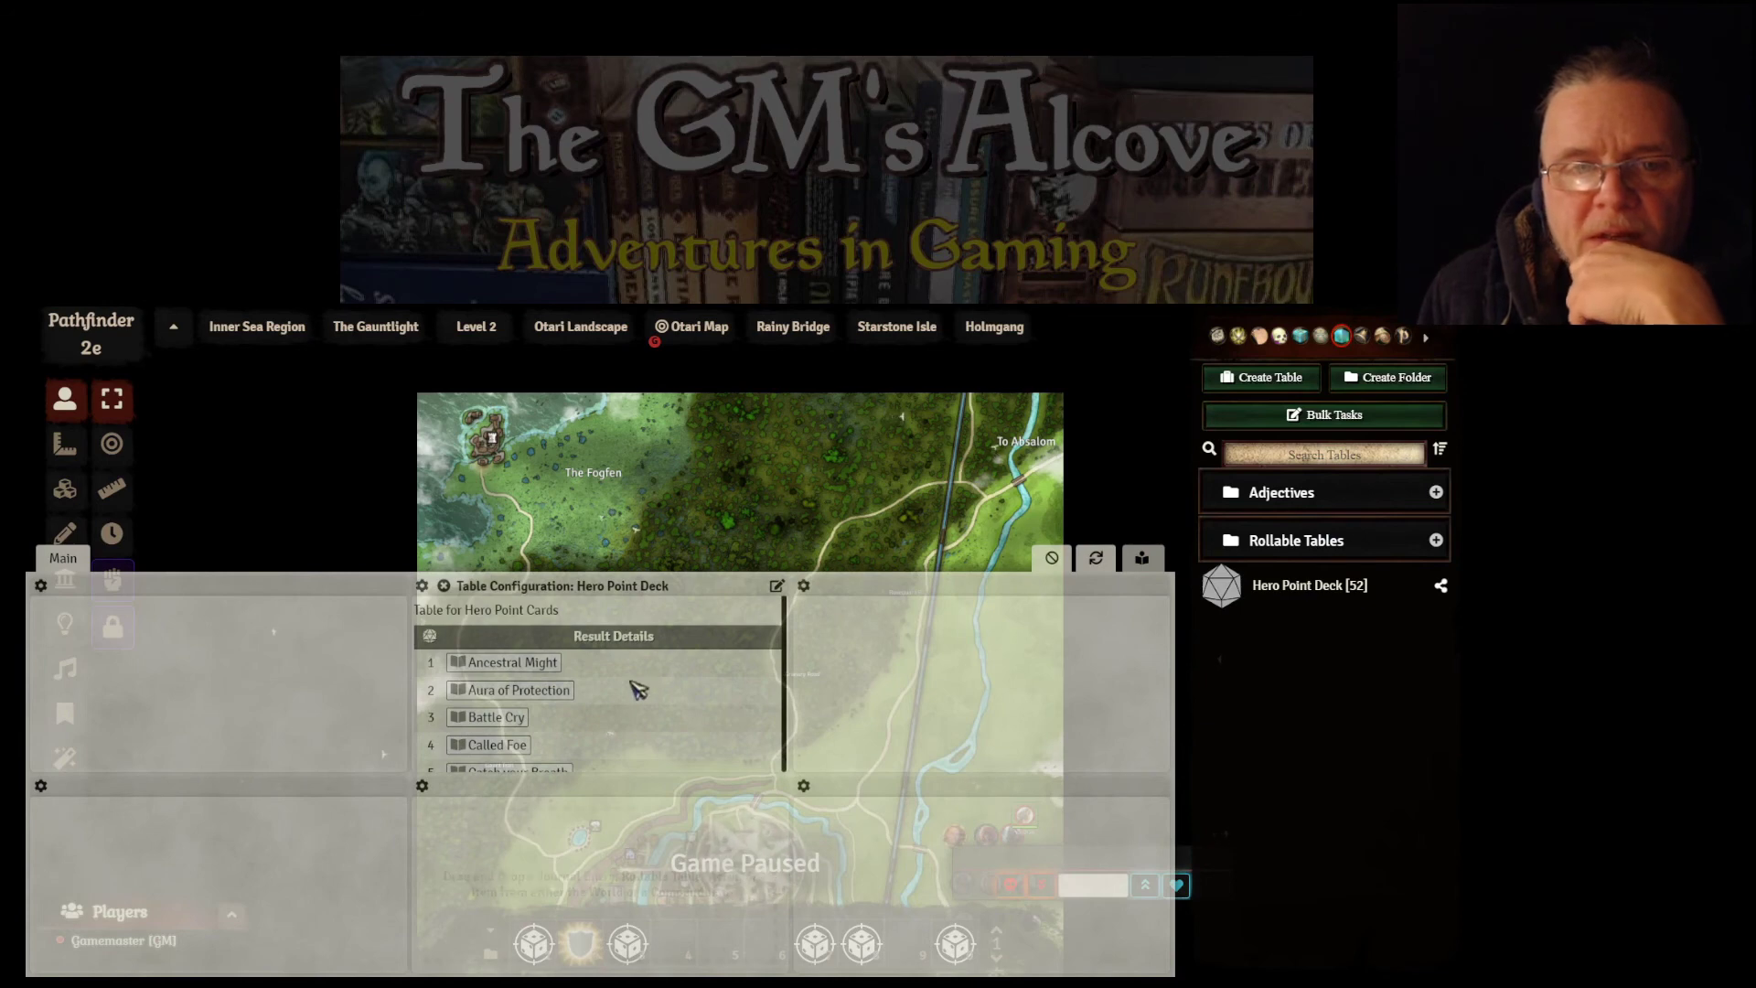
{"action": "scroll", "coordinate": [640, 698], "scroll_direction": "down", "scroll_amount": 4}
{"action": "scroll", "coordinate": [655, 722], "scroll_direction": "up", "scroll_amount": 5}
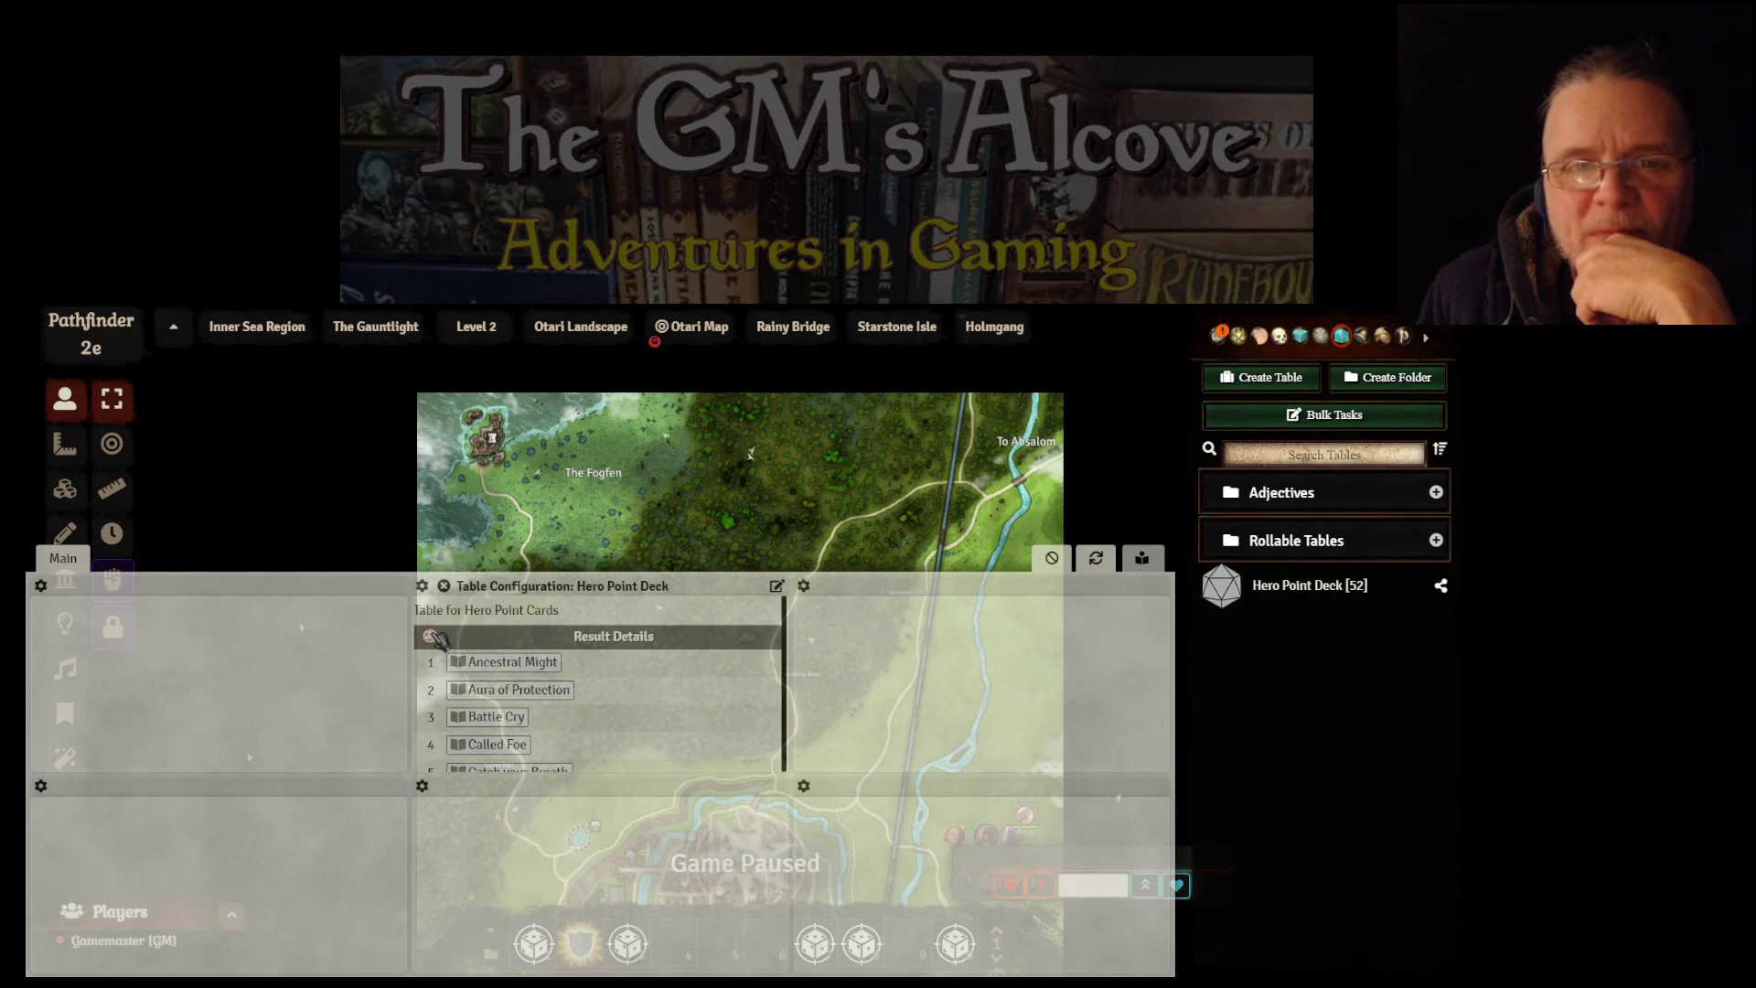
{"action": "left_click", "coordinate": [1221, 336]}
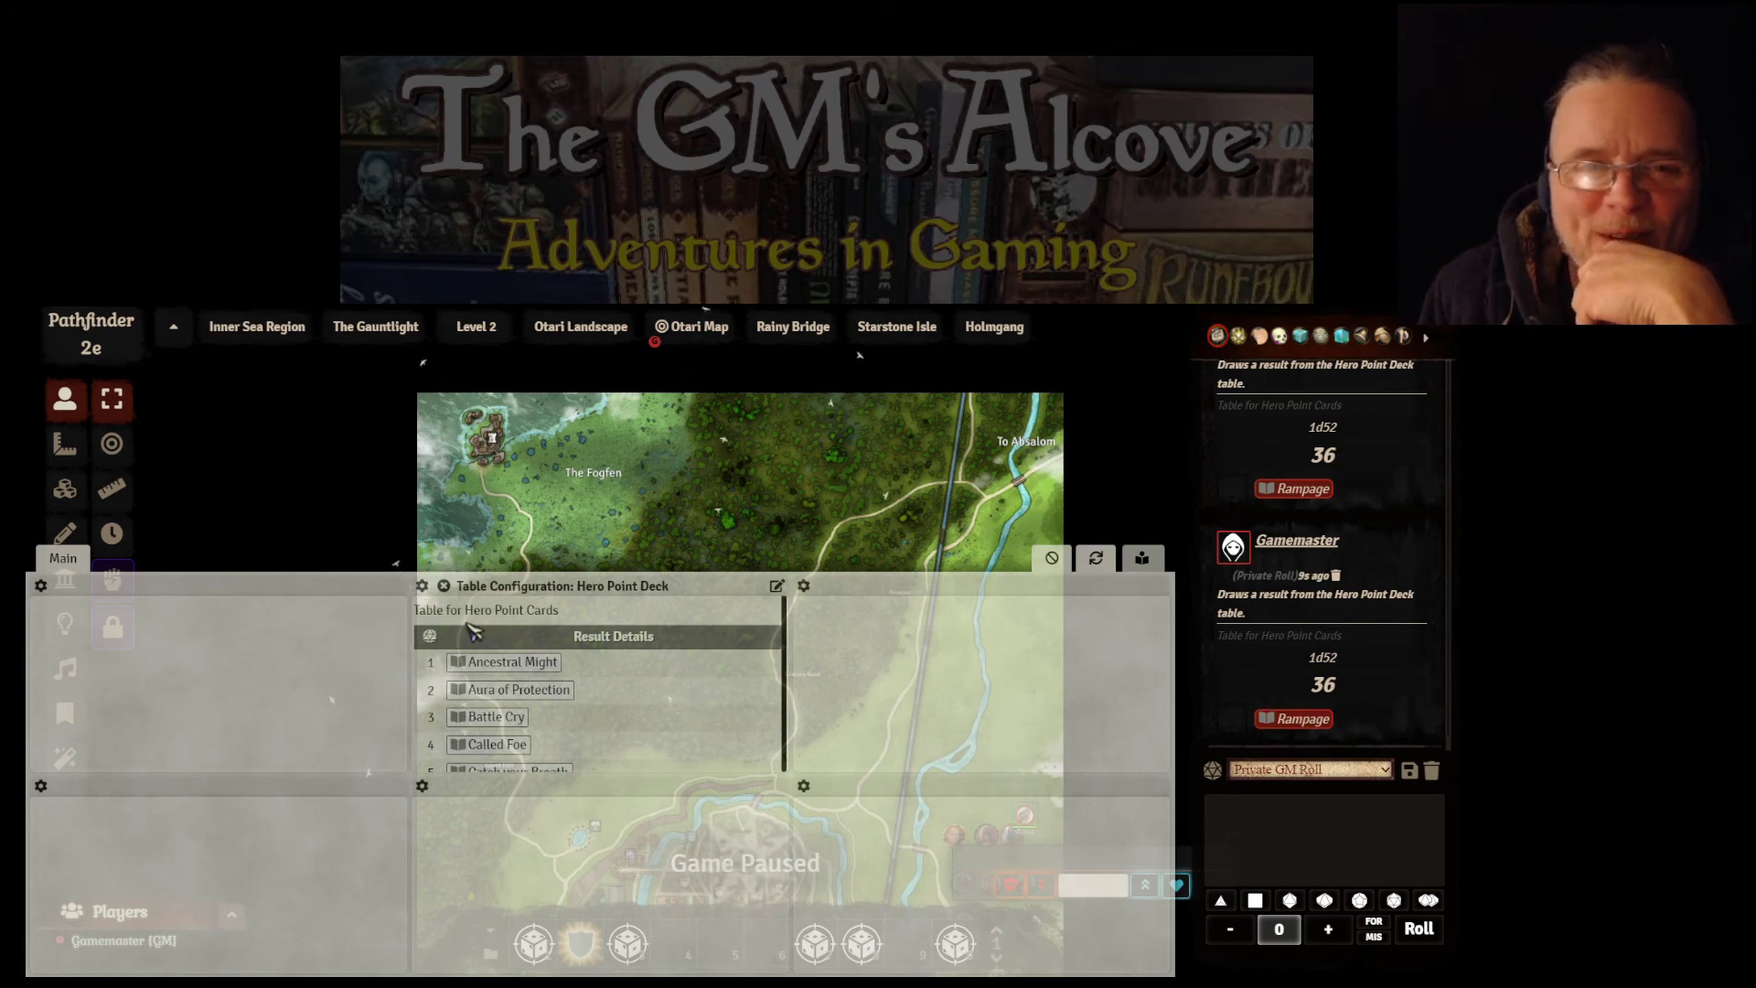
Roll again from the Hero Point Deck embedded in the grid, read the drawn card, and close it
{"action": "left_click", "coordinate": [431, 637]}
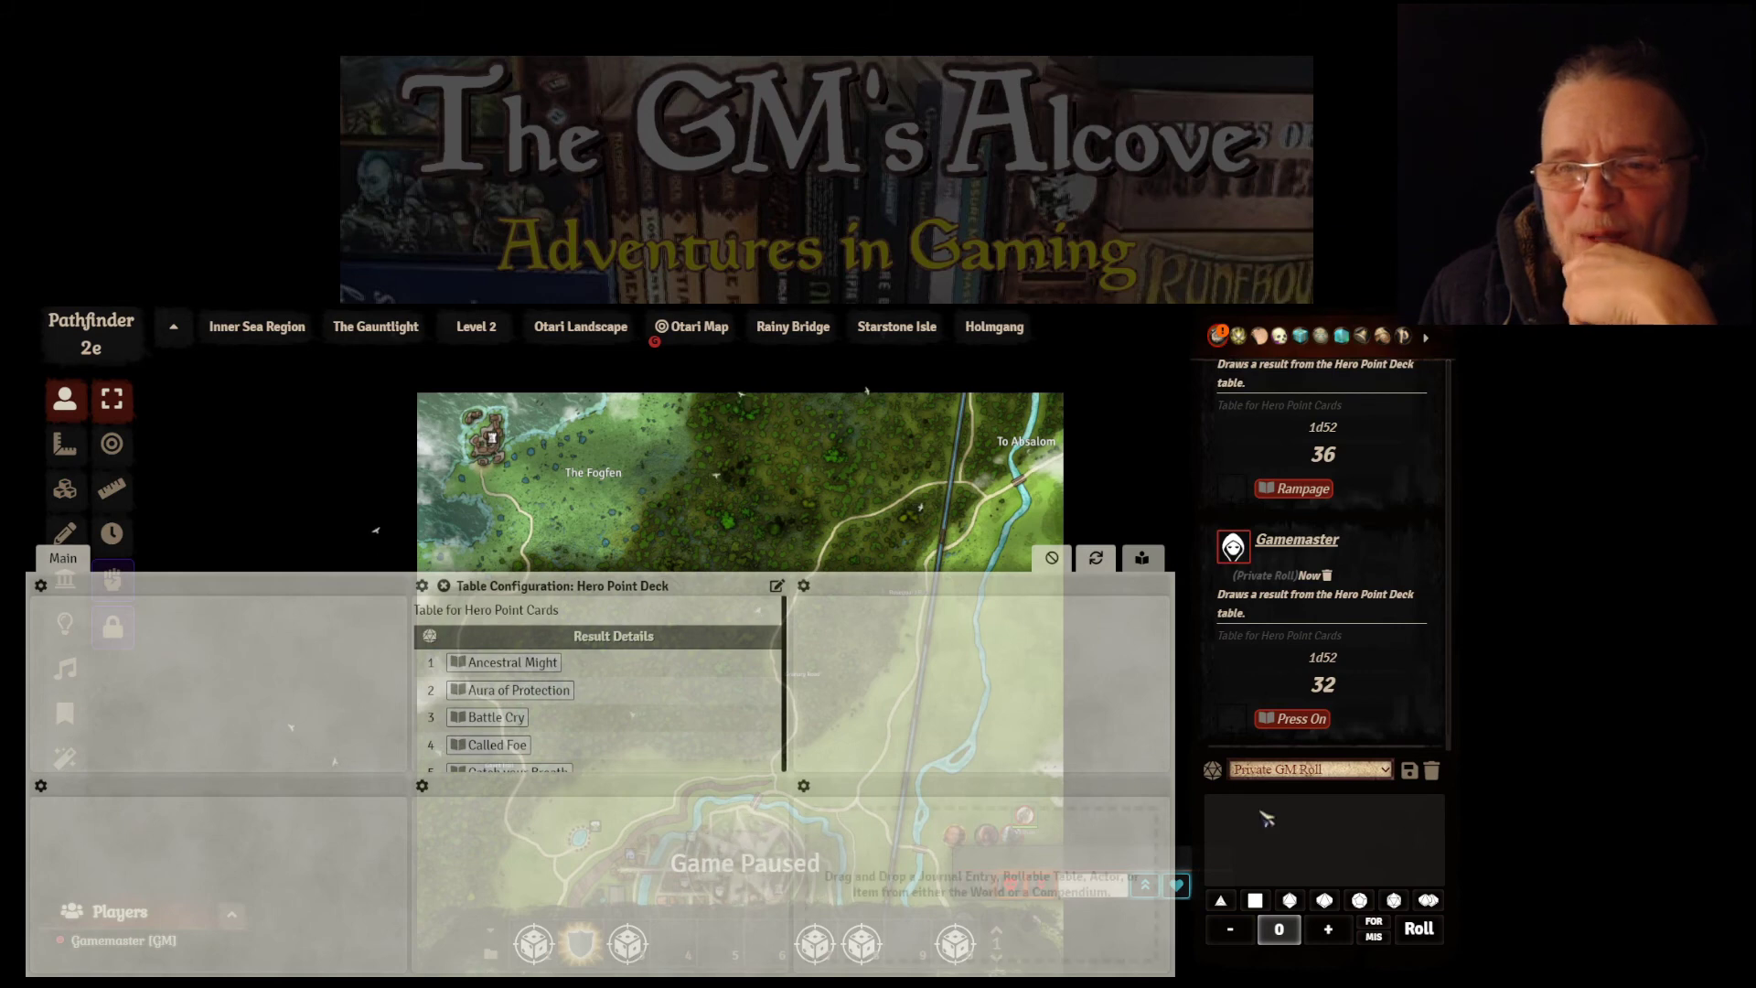
{"action": "left_click", "coordinate": [1304, 721]}
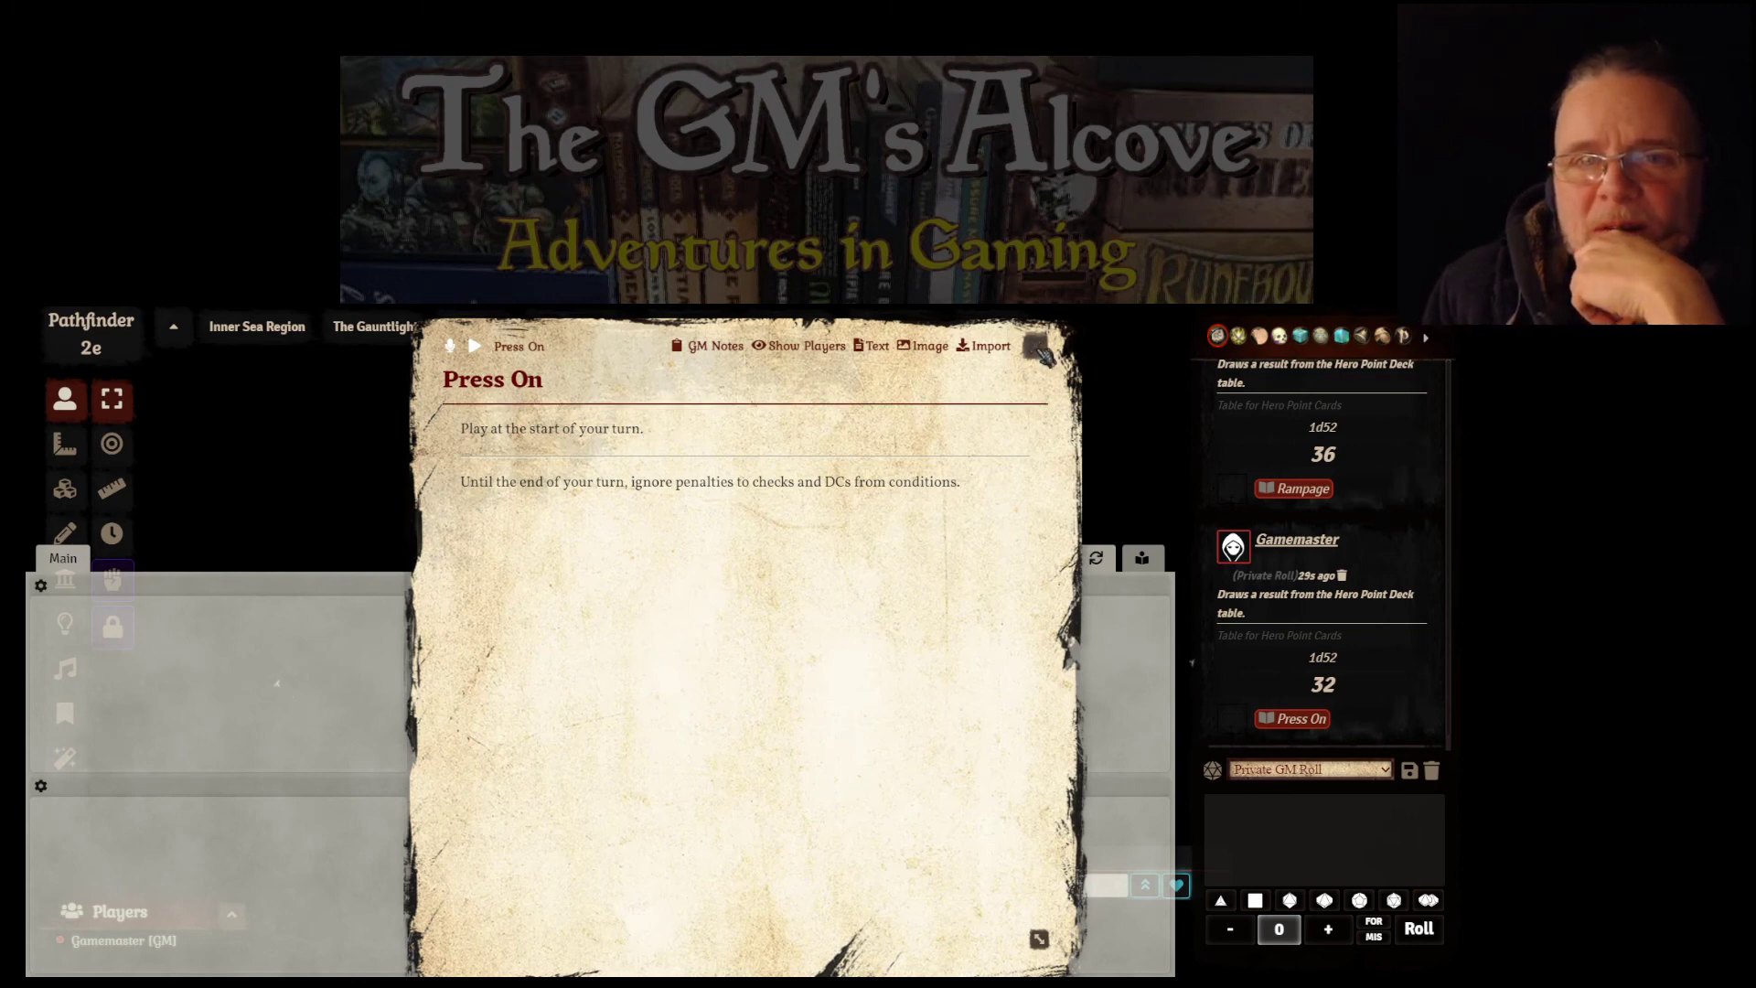
{"action": "left_click", "coordinate": [1039, 349]}
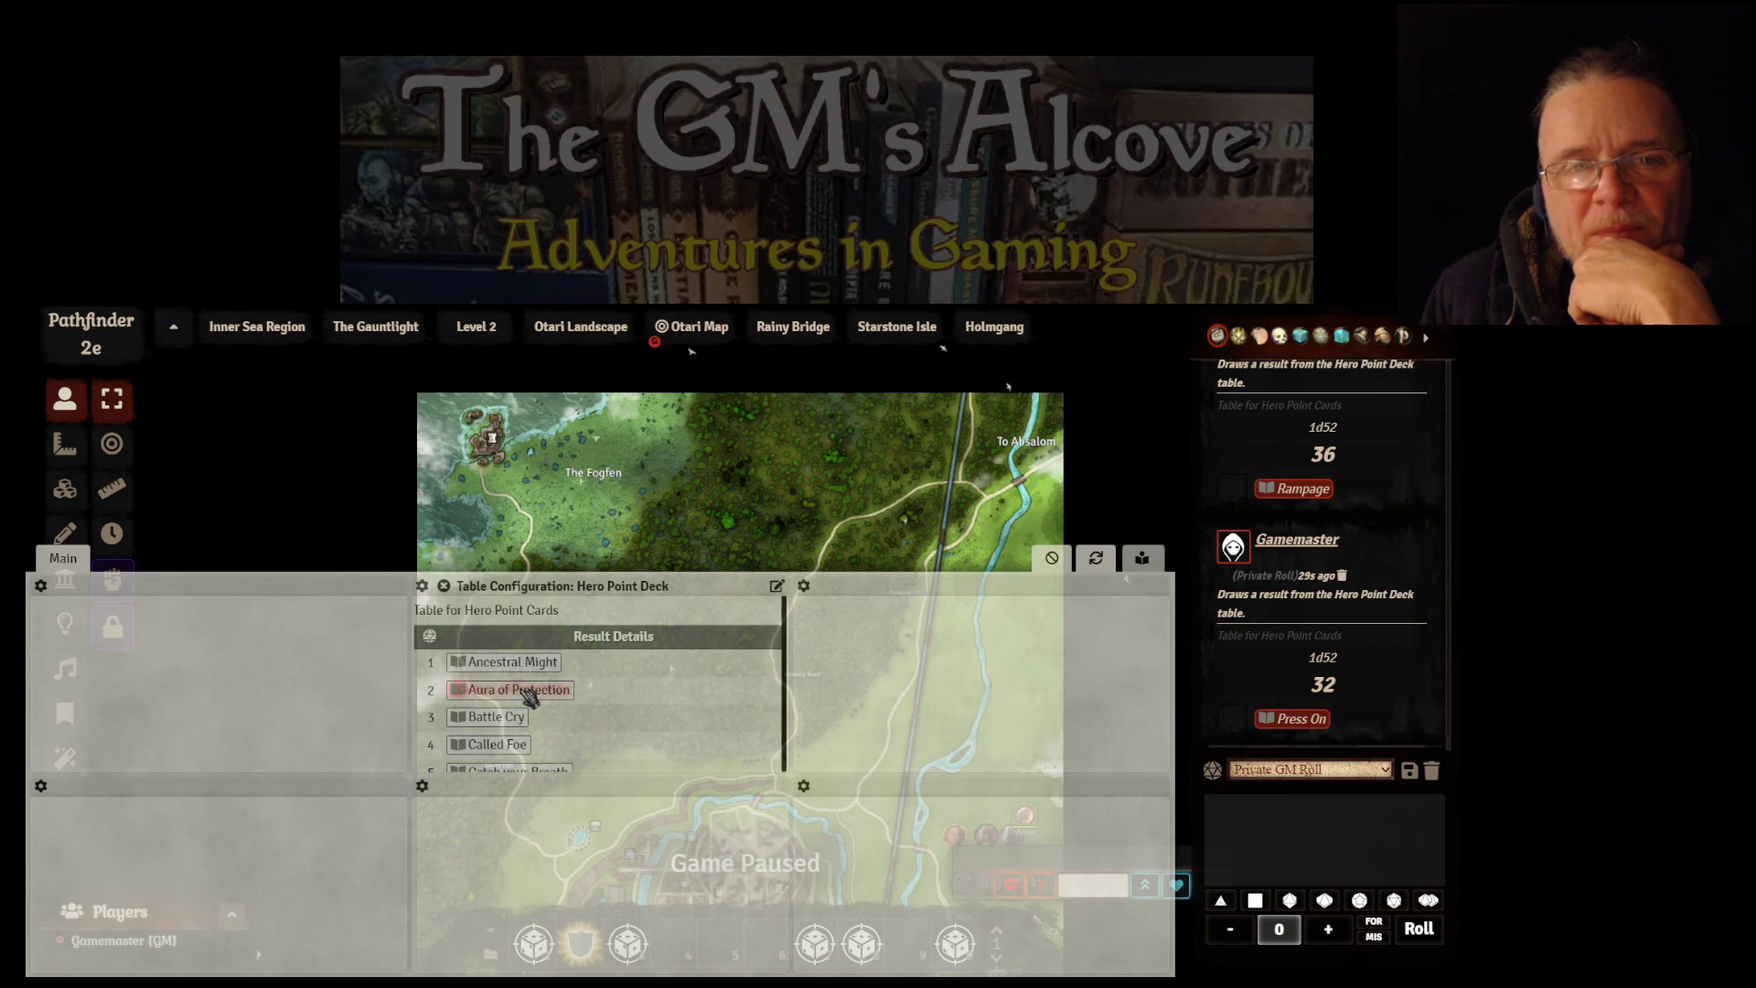
Browse the card list of the embedded Hero Point Deck table, and hide the GM grid
{"action": "scroll", "coordinate": [529, 697], "scroll_direction": "down", "scroll_amount": 5}
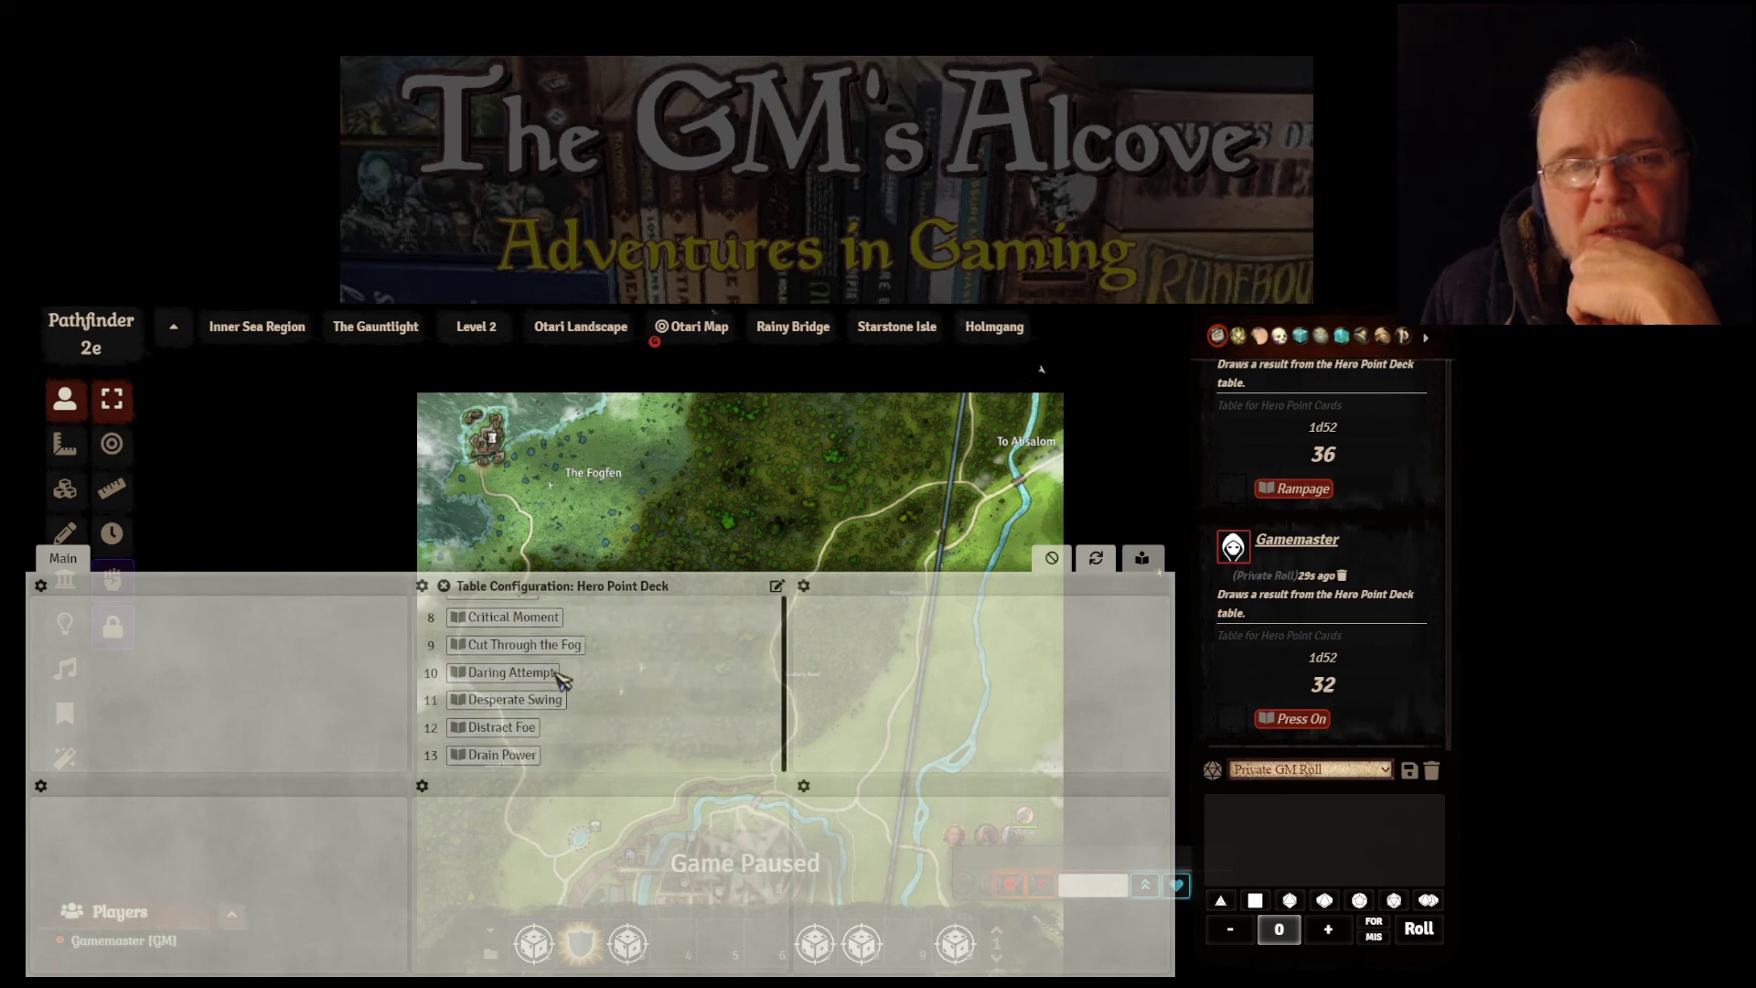
{"action": "scroll", "coordinate": [566, 684], "scroll_direction": "down", "scroll_amount": 10}
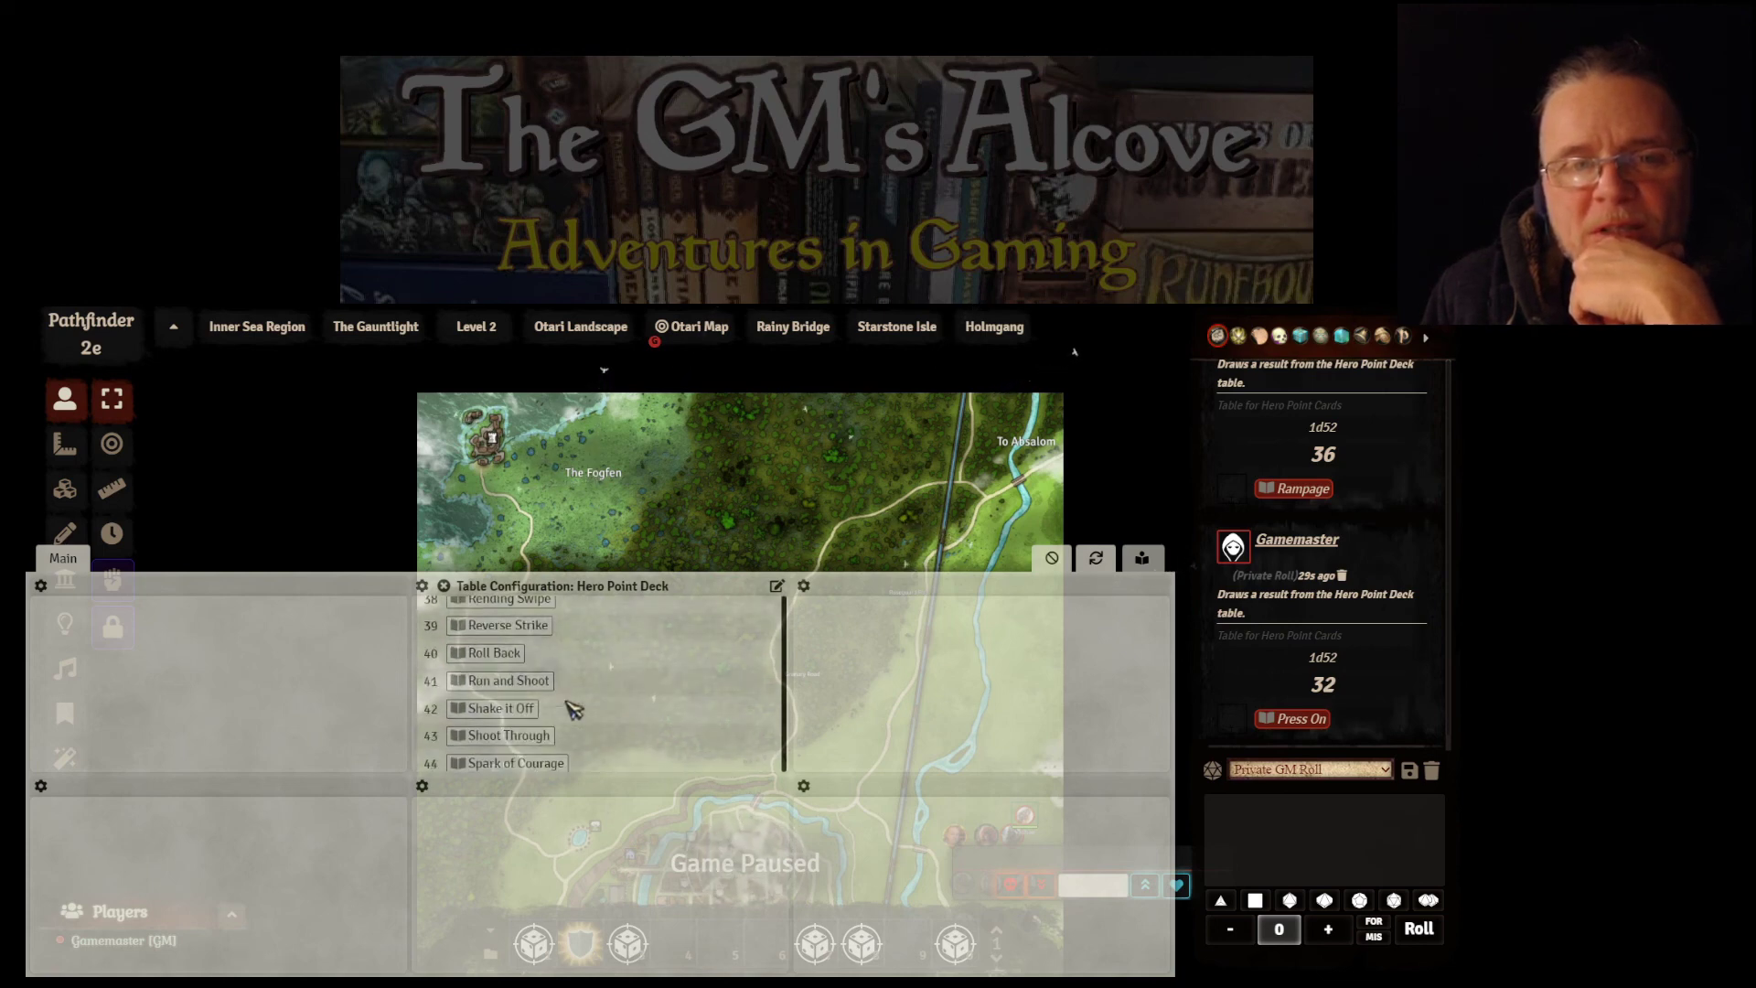
{"action": "scroll", "coordinate": [574, 697], "scroll_direction": "up", "scroll_amount": 15}
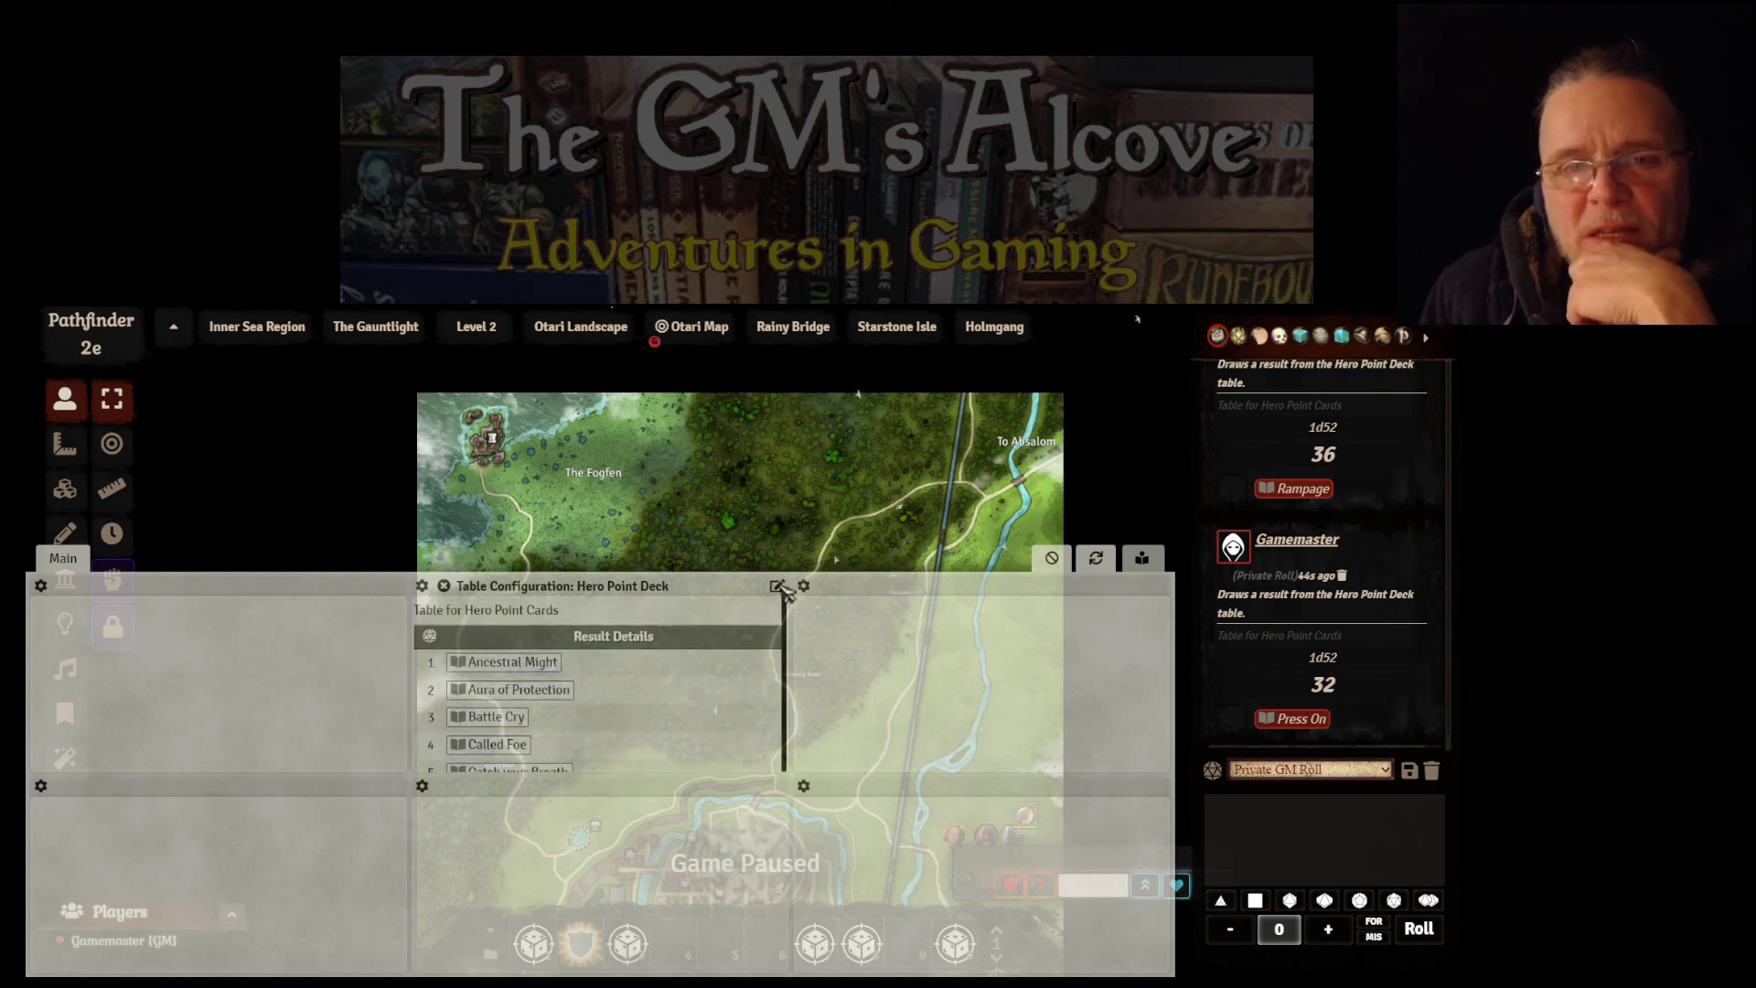
{"action": "left_click", "coordinate": [1144, 560]}
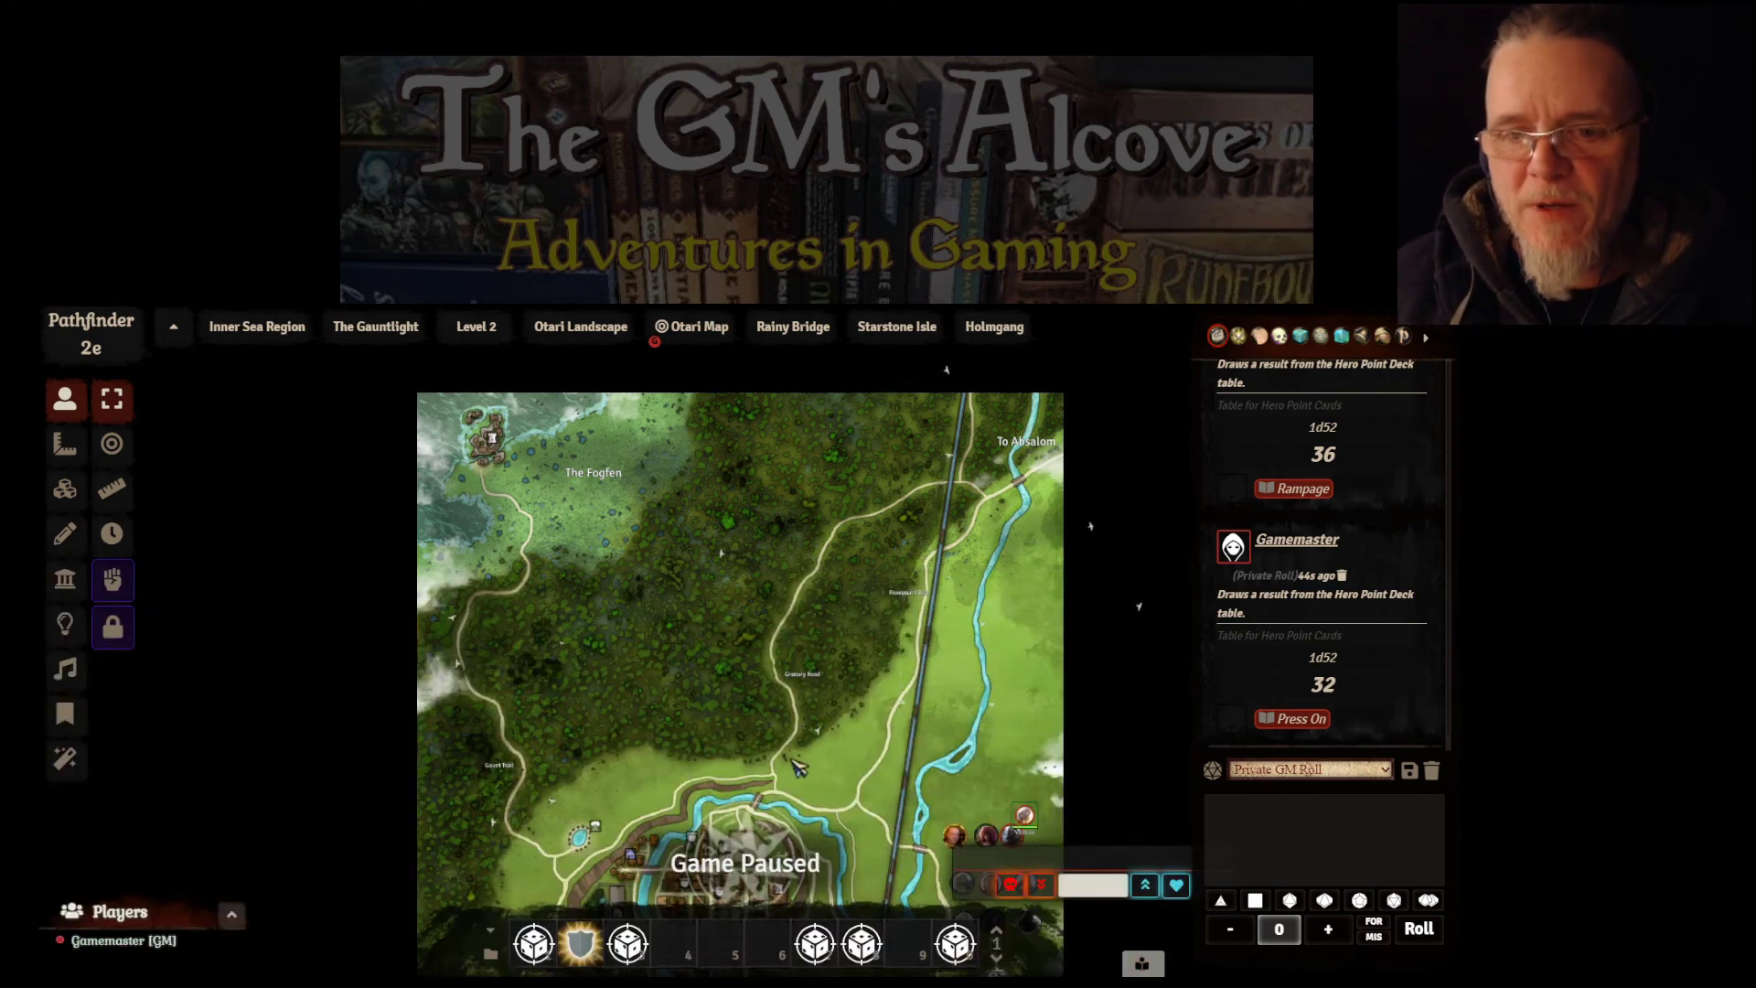
{"action": "left_click", "coordinate": [1146, 962]}
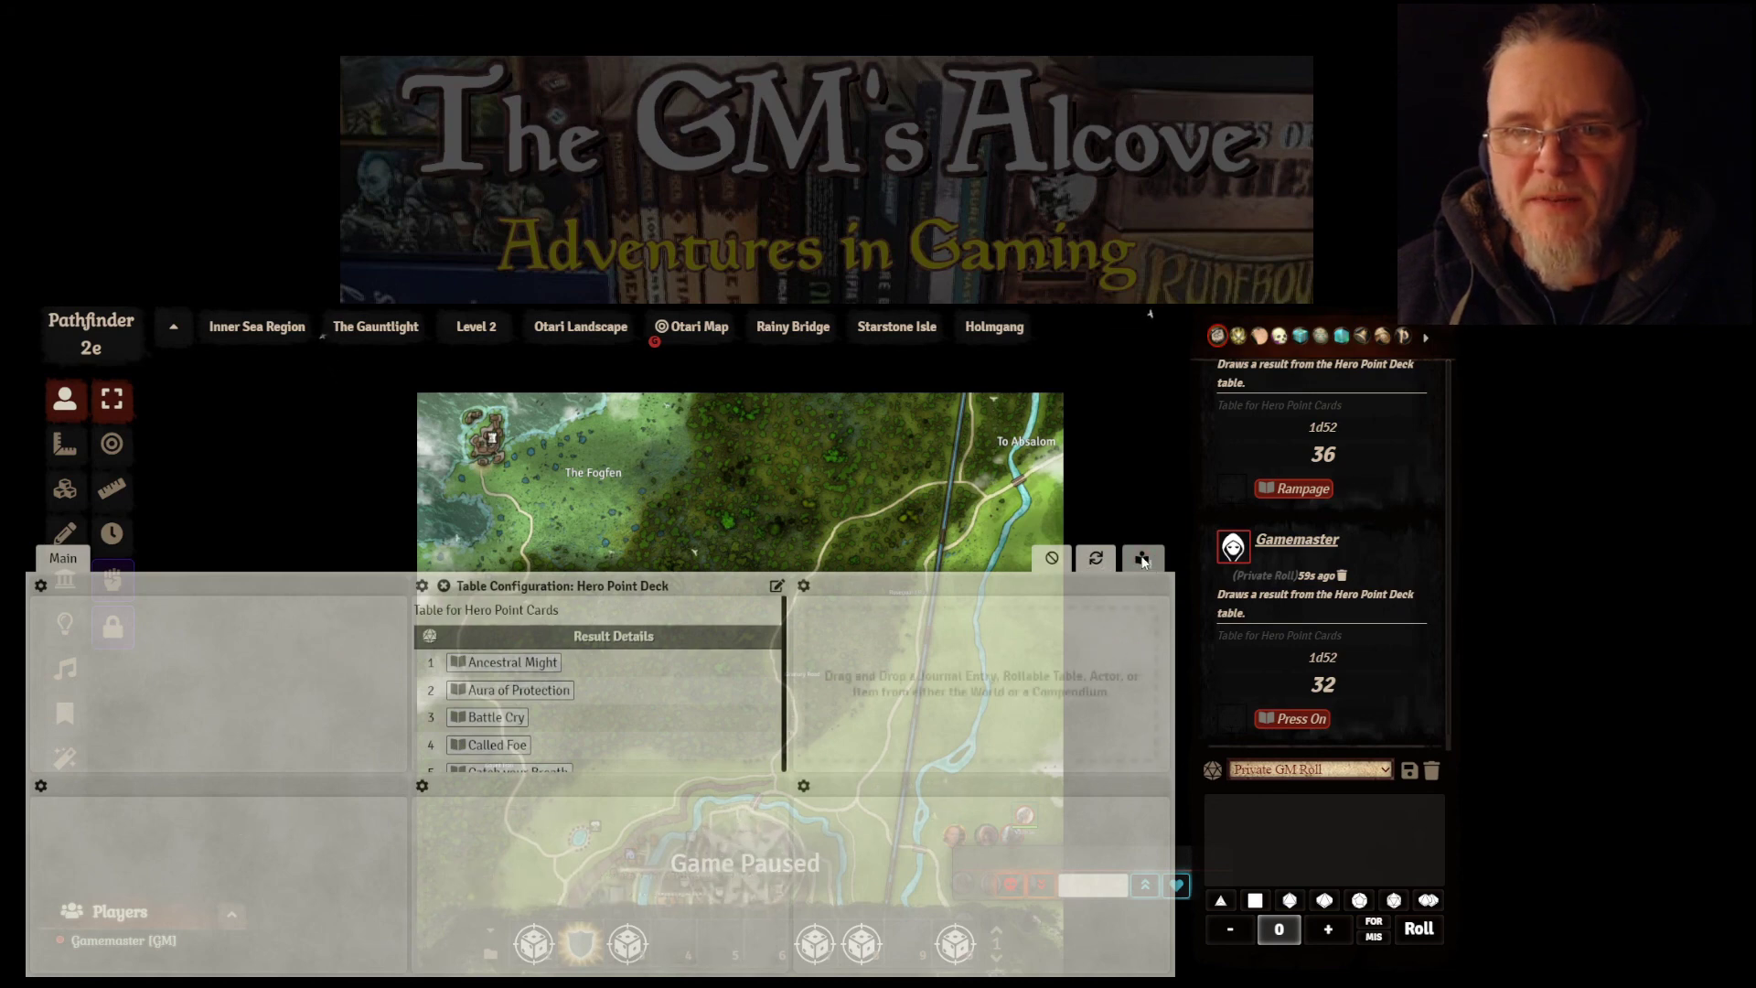
{"action": "left_click", "coordinate": [1145, 561]}
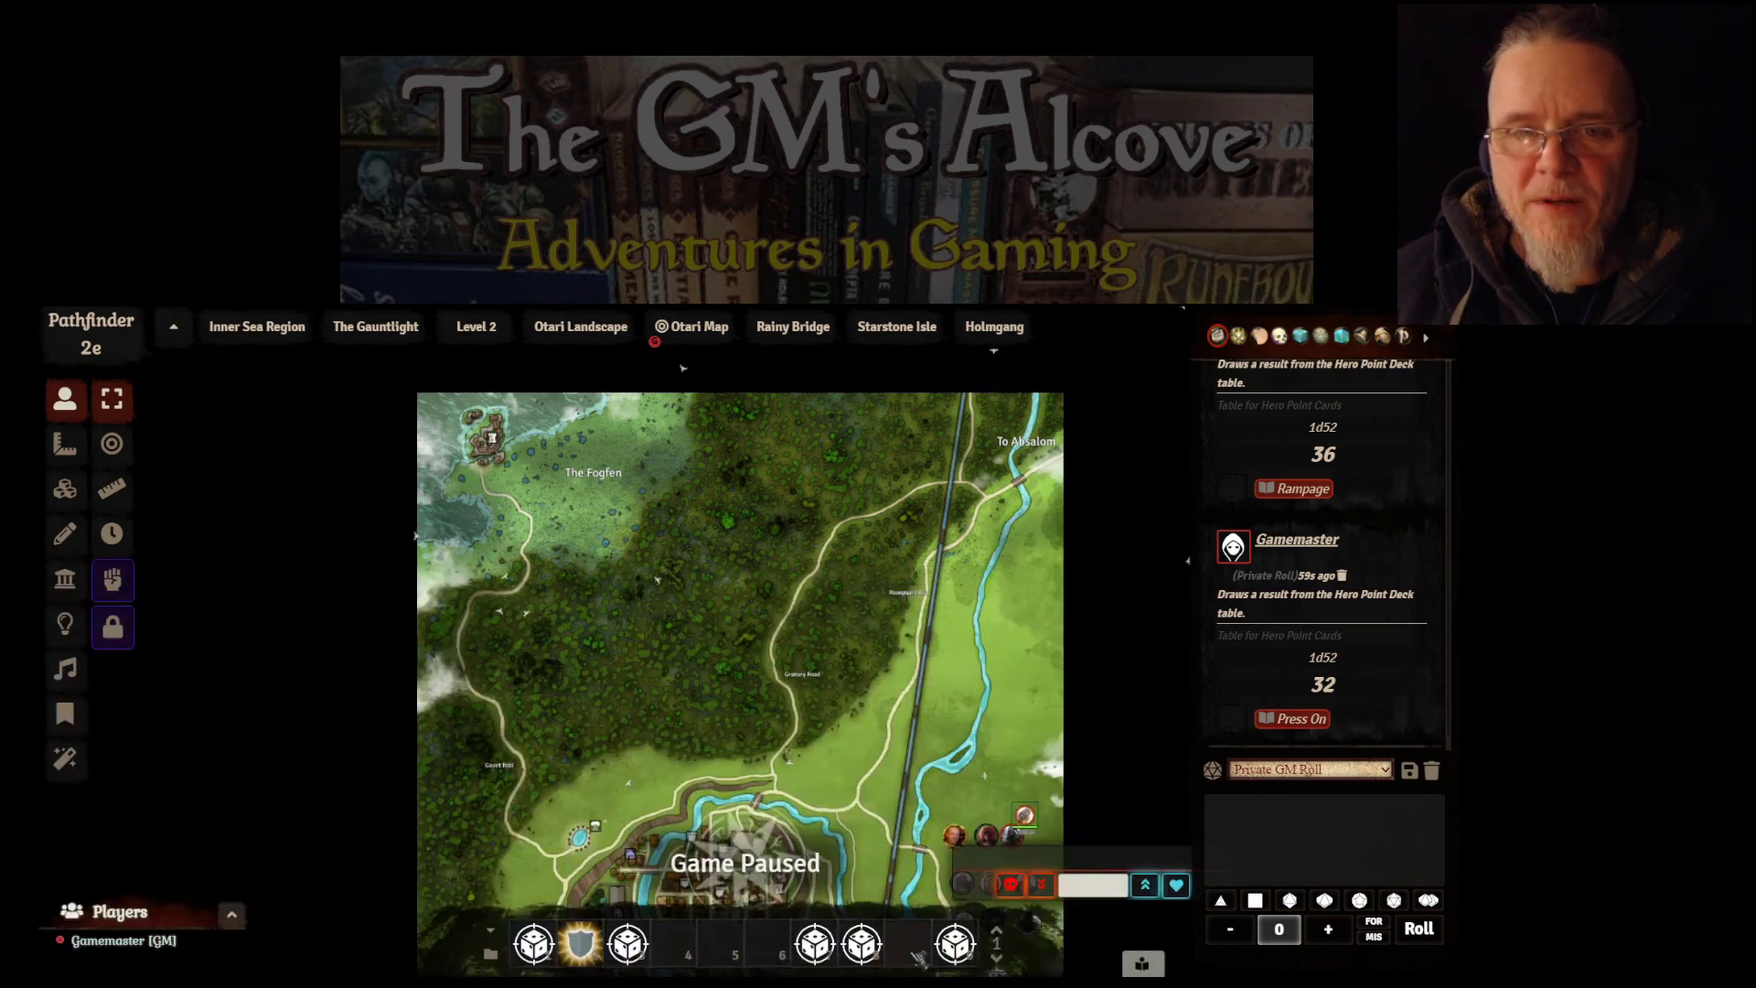
{"action": "left_click", "coordinate": [1145, 965]}
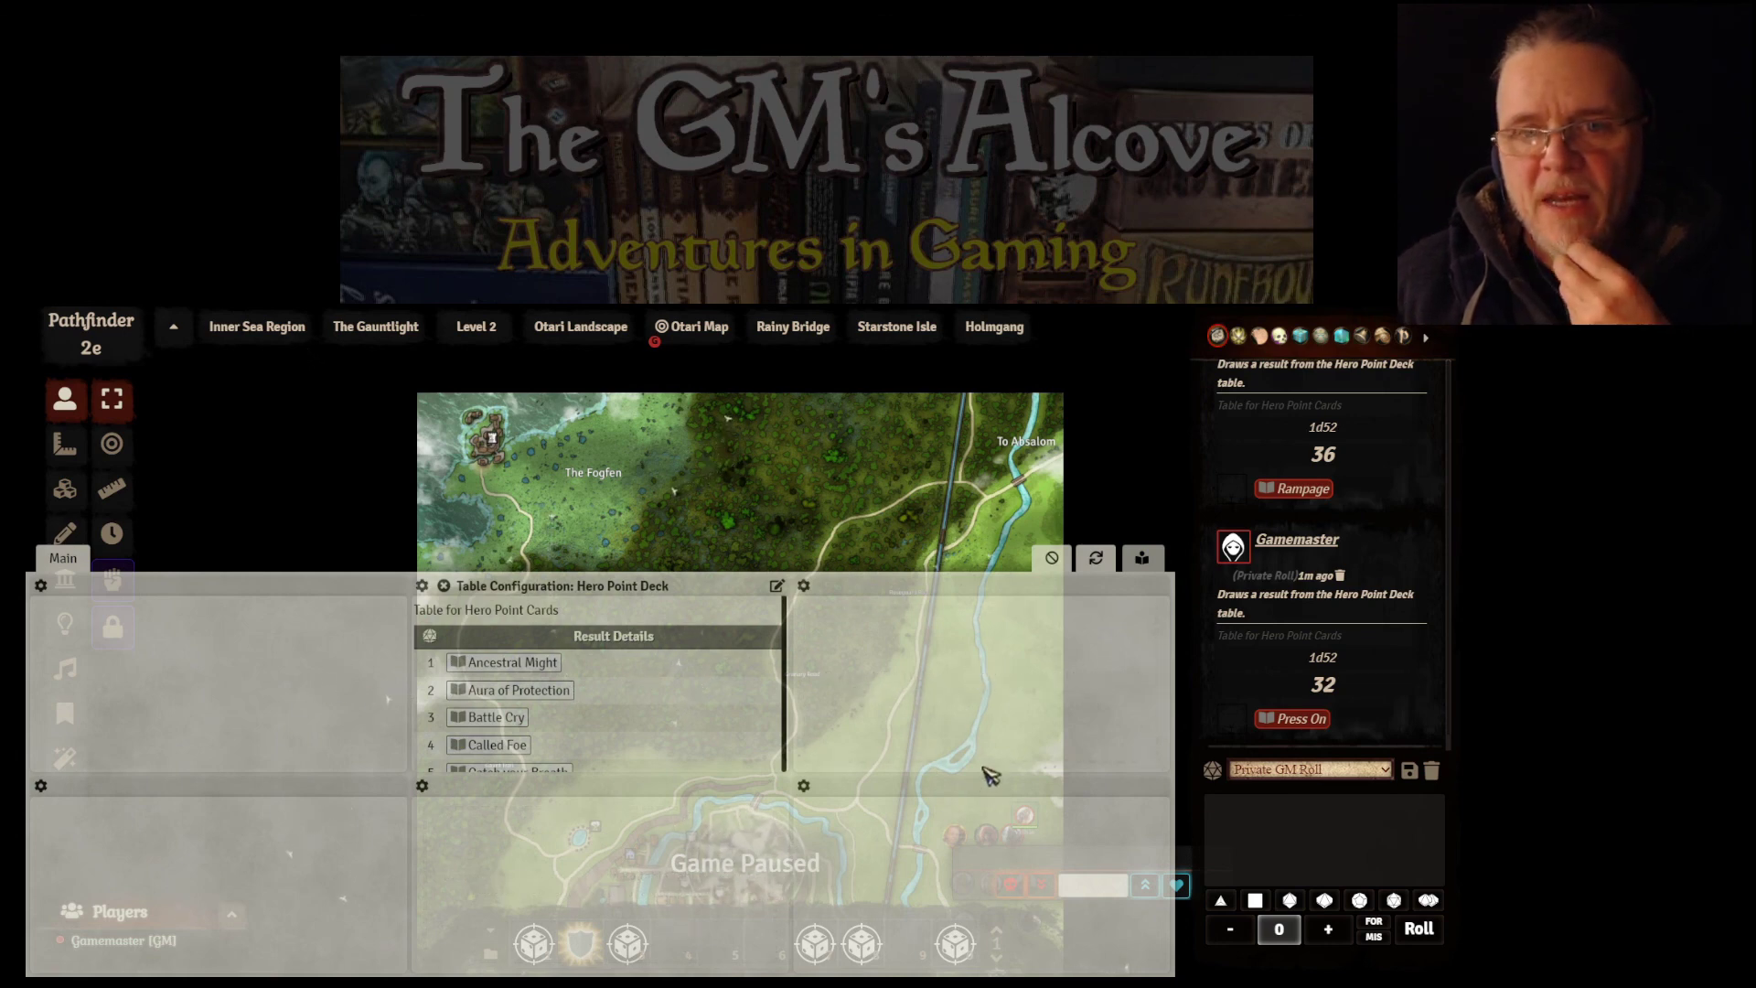
{"action": "left_click", "coordinate": [1144, 559]}
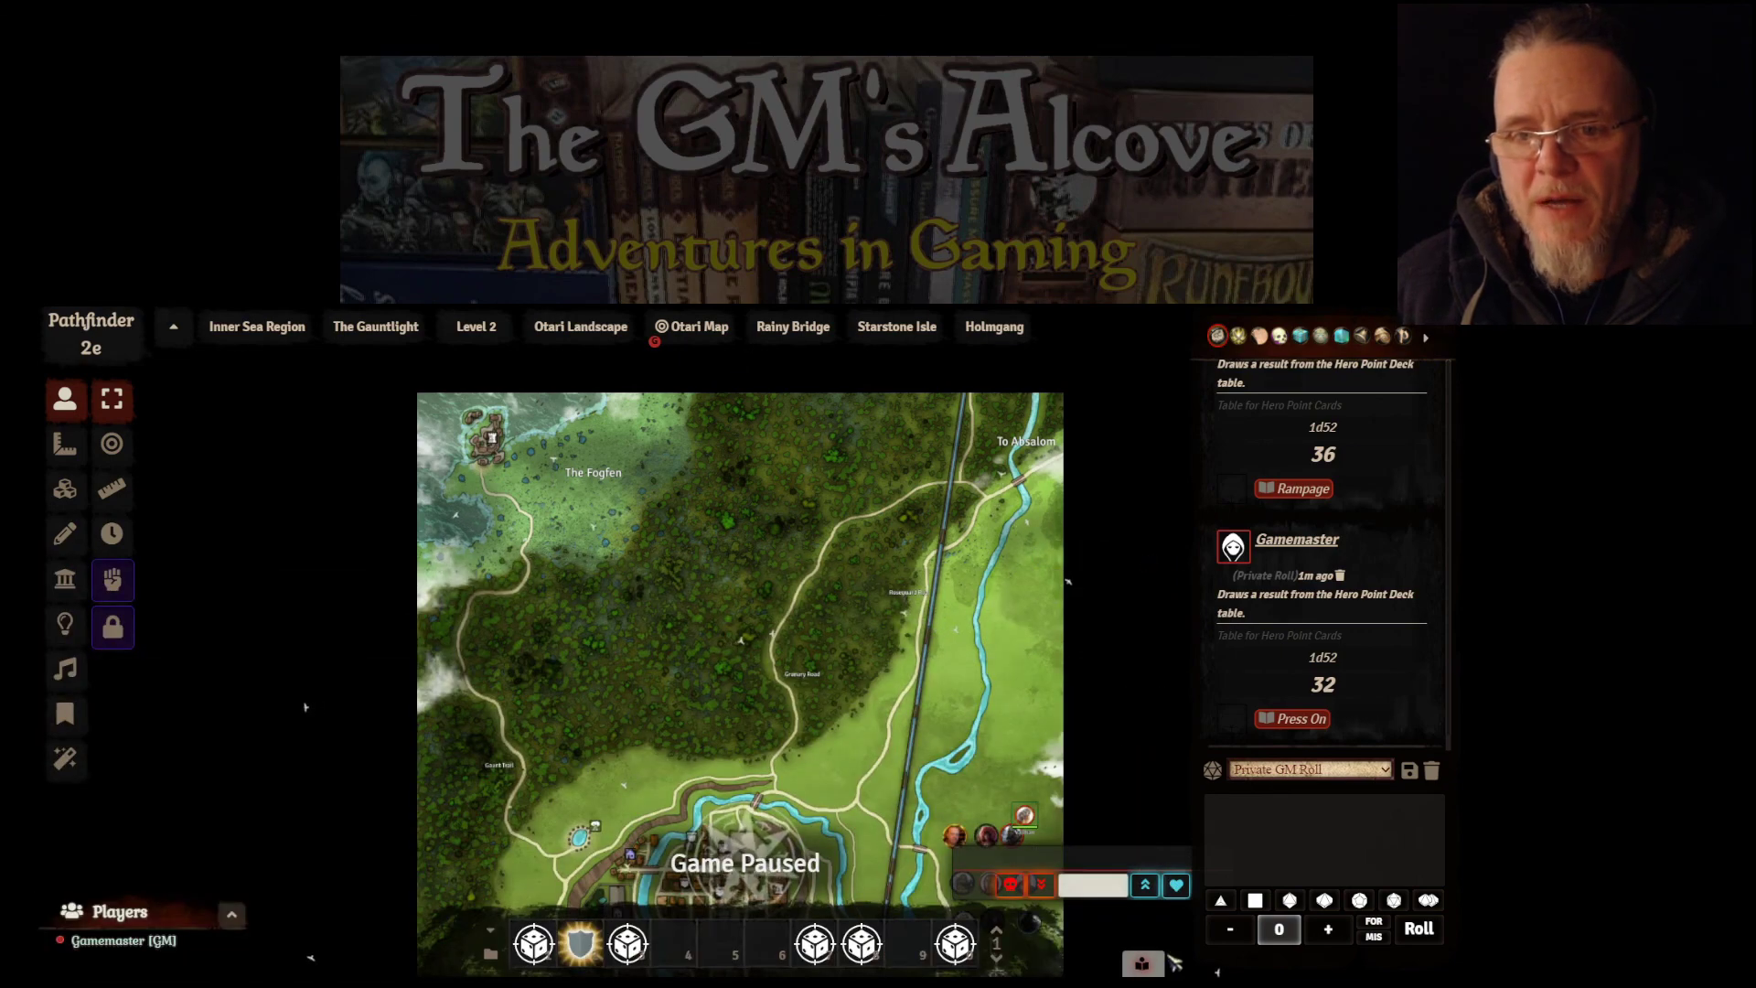
{"action": "left_click", "coordinate": [1143, 965]}
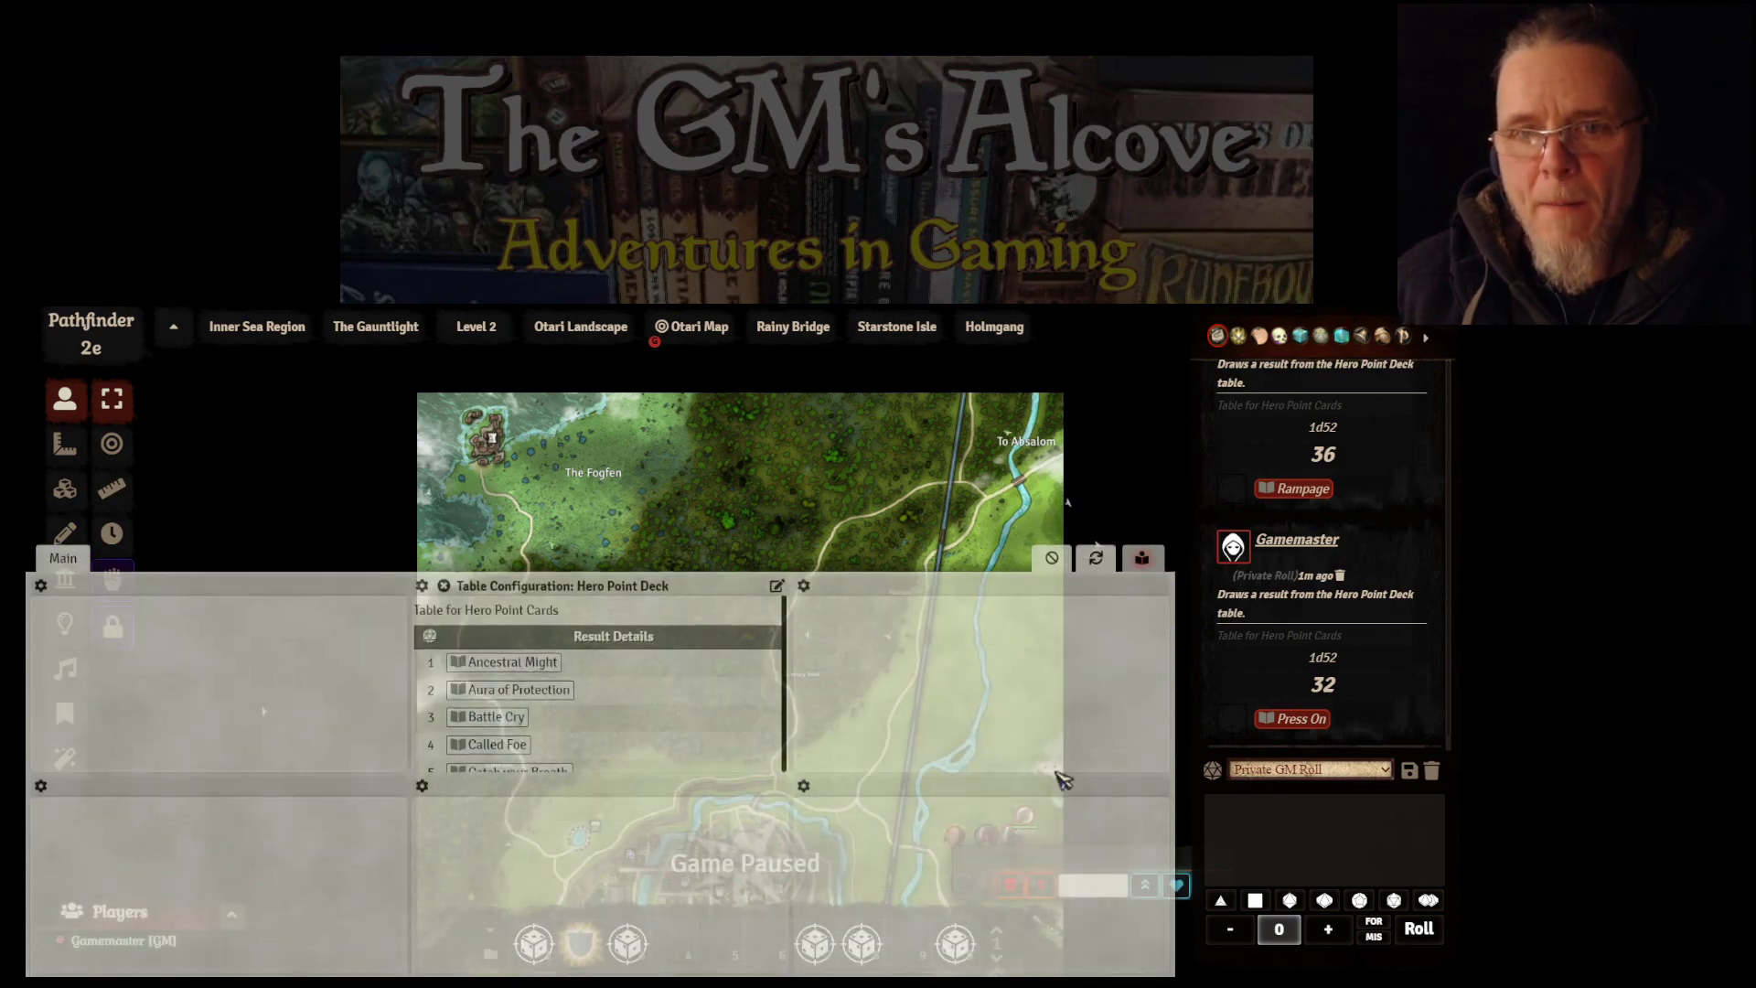
{"action": "left_click", "coordinate": [1144, 559]}
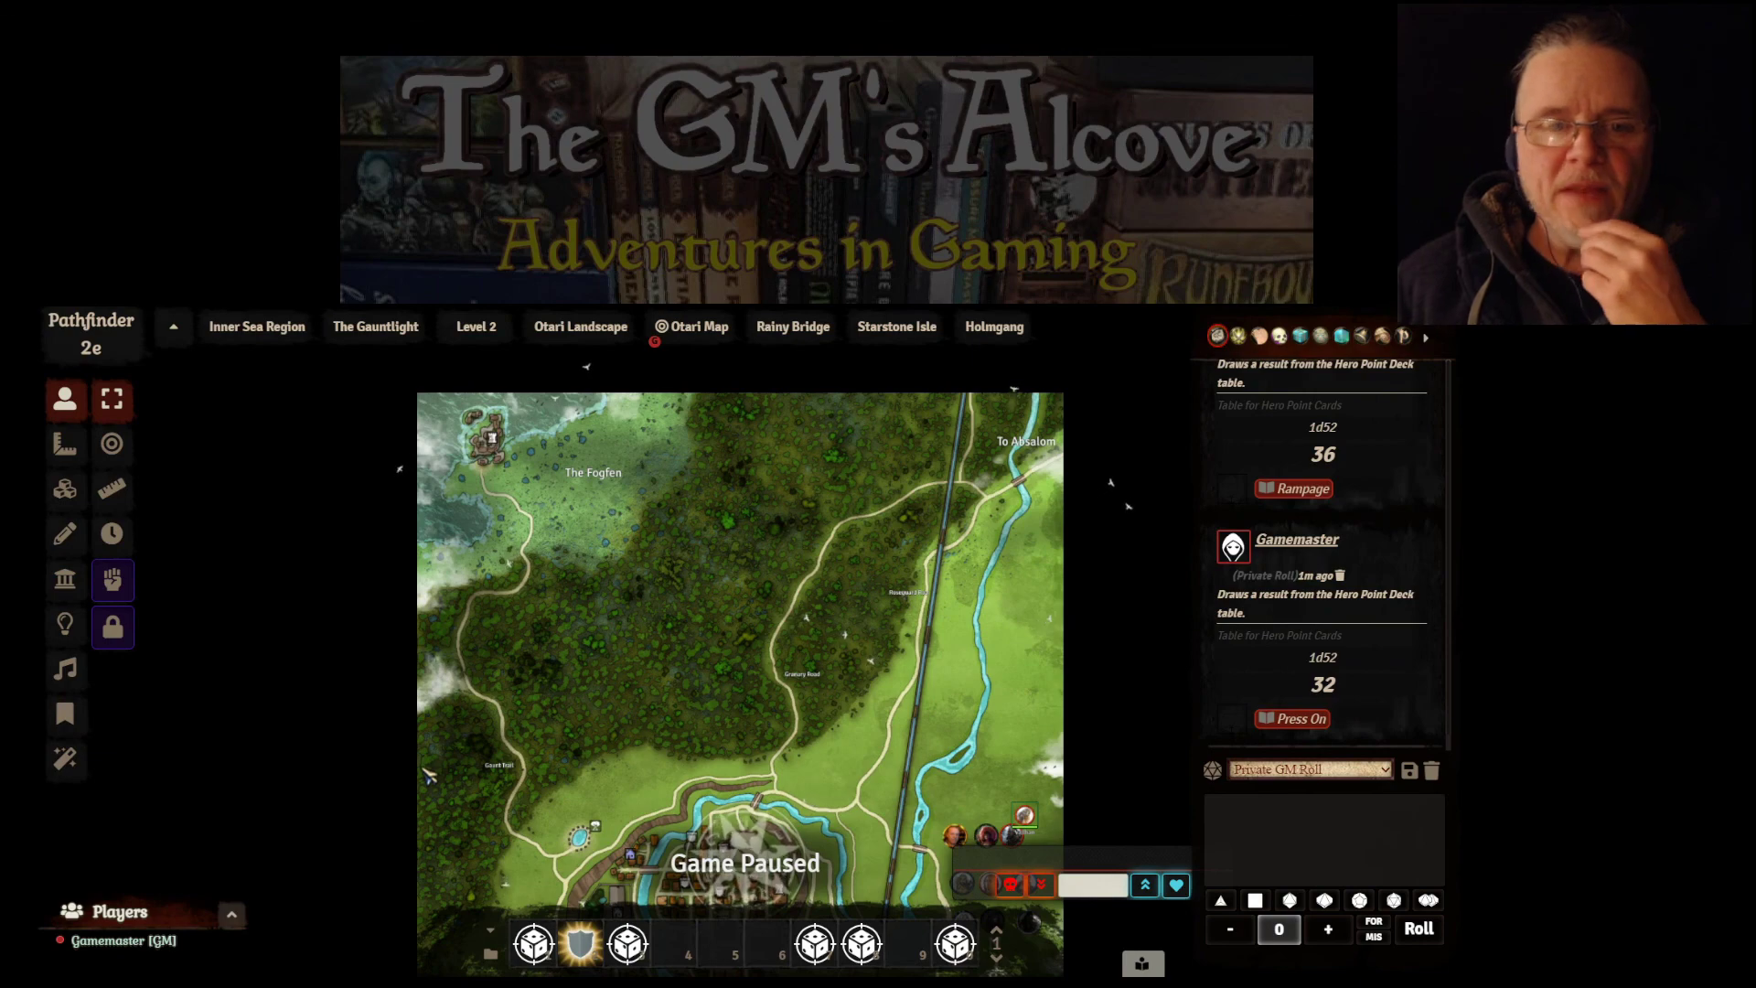